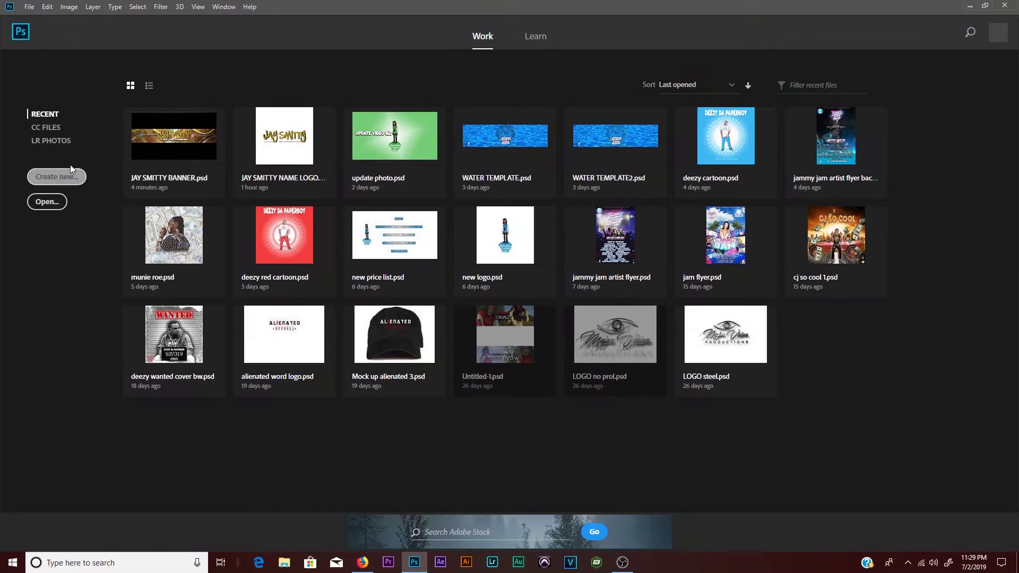
- Open the New Document dialog from the Photoshop home screen with Create new
left_click(69, 179)
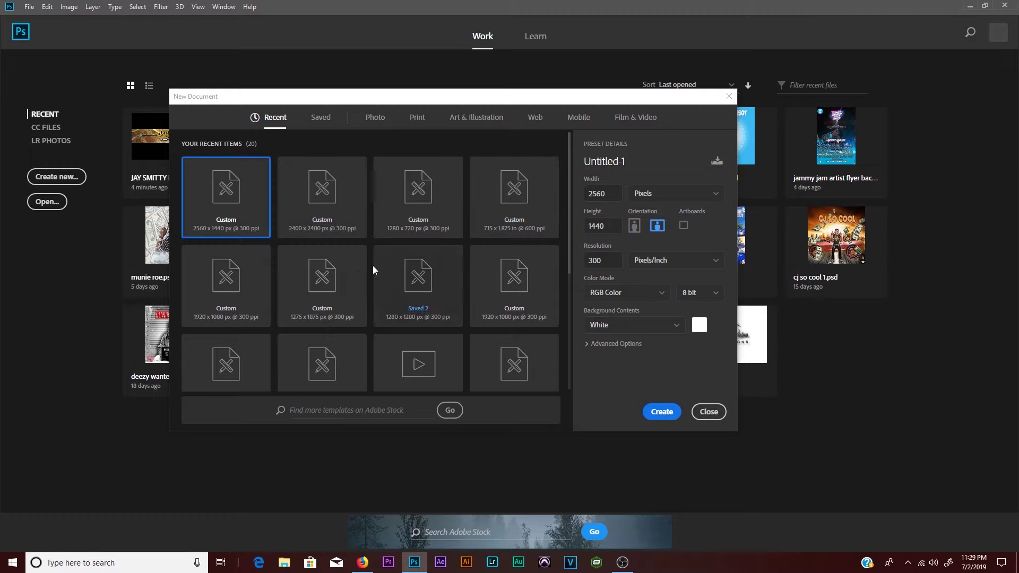
- Create a blank white 2560 x 1440 px document from the Custom preset
left_click(236, 282)
left_click(664, 412)
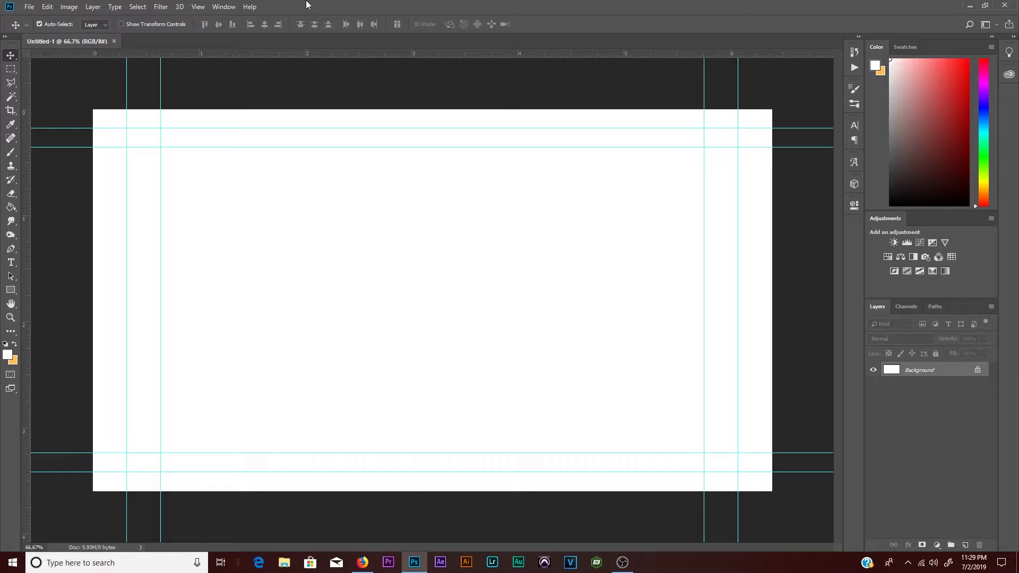
left_click(139, 7)
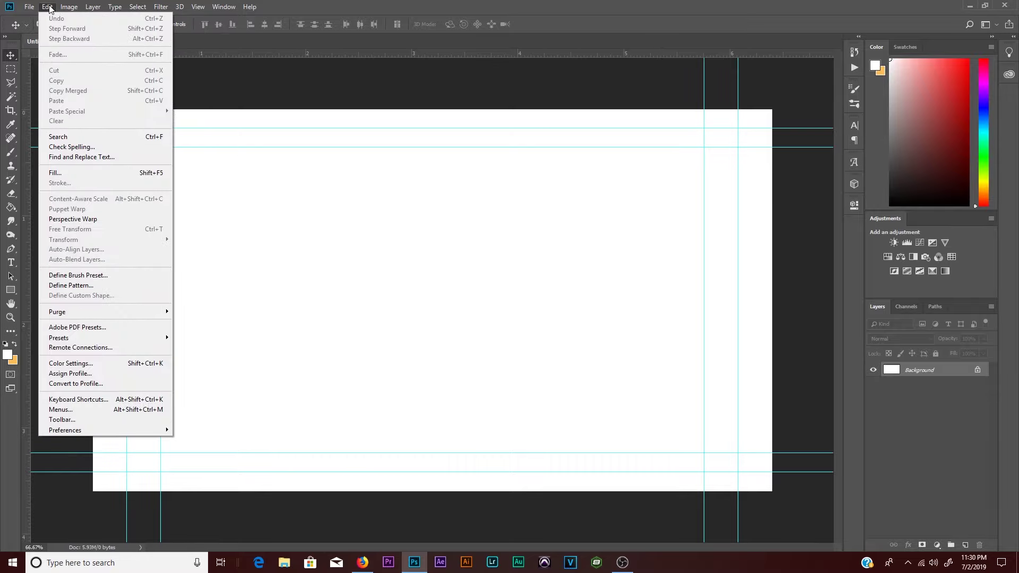
left_click(93, 7)
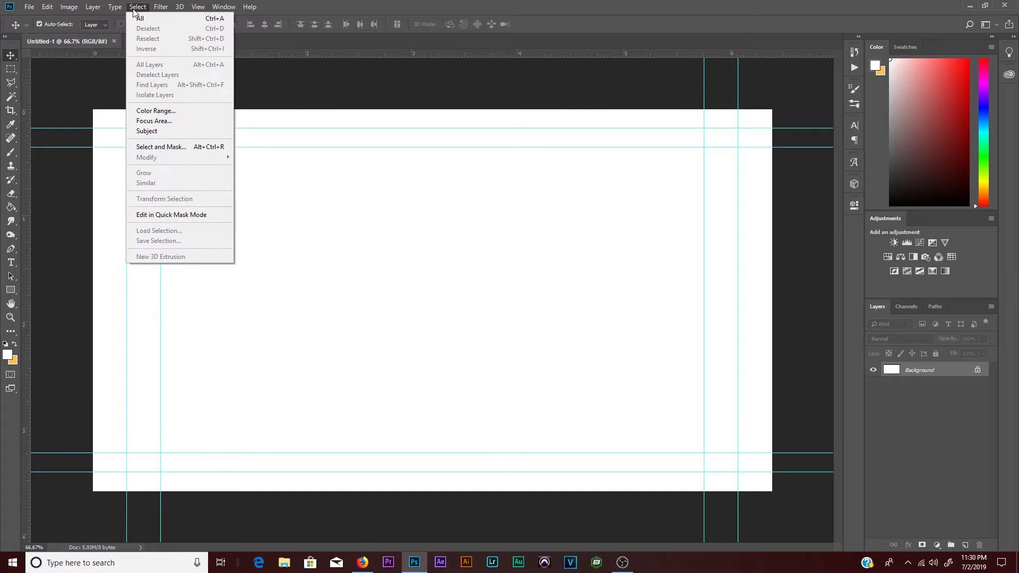
- Drag JAY SMITTY NAME LOGO from the Desktop > ARTWORK > jay smitty folder onto the canvas
left_click(197, 7)
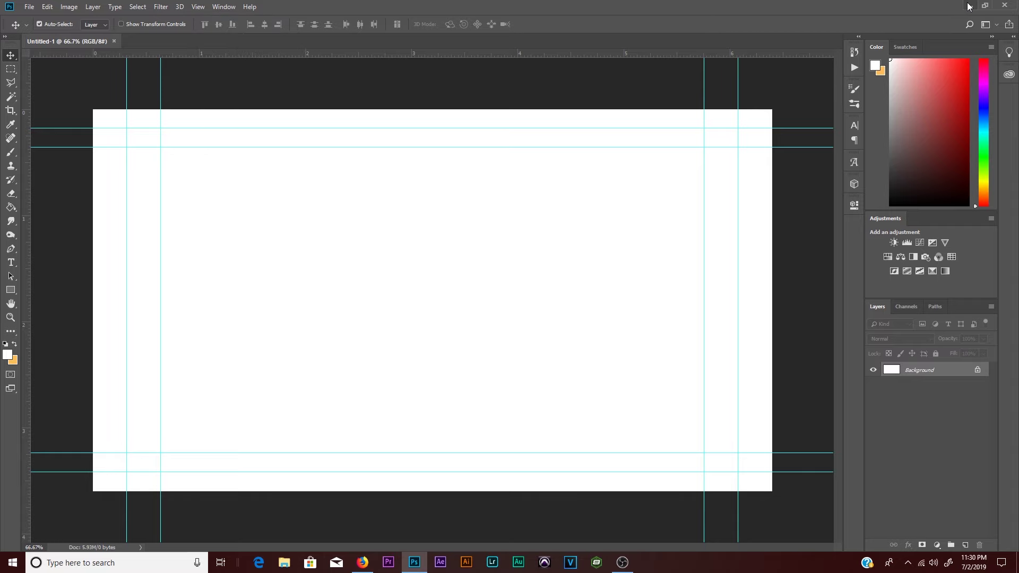
left_click(970, 5)
left_click(284, 563)
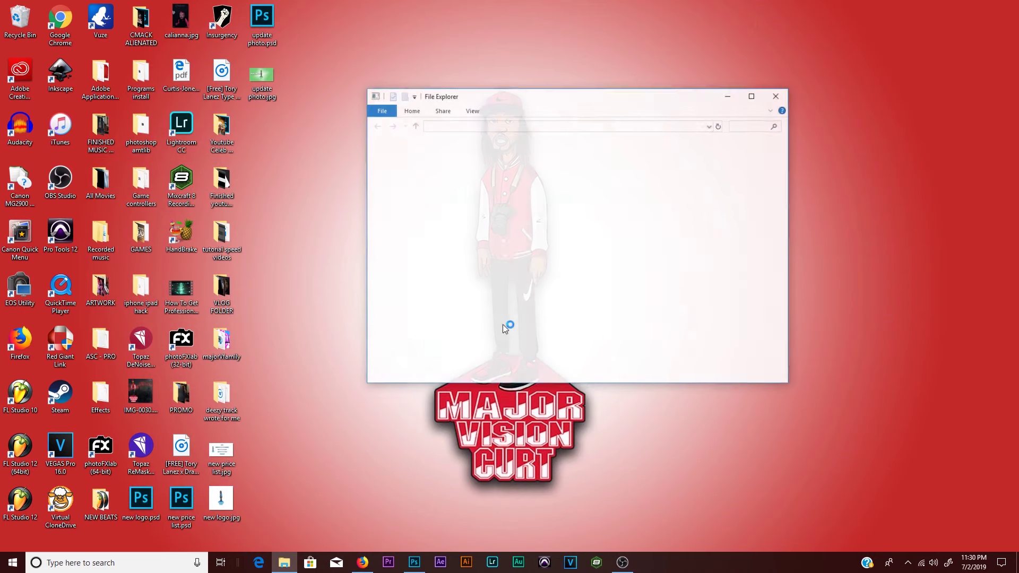
left_click(422, 228)
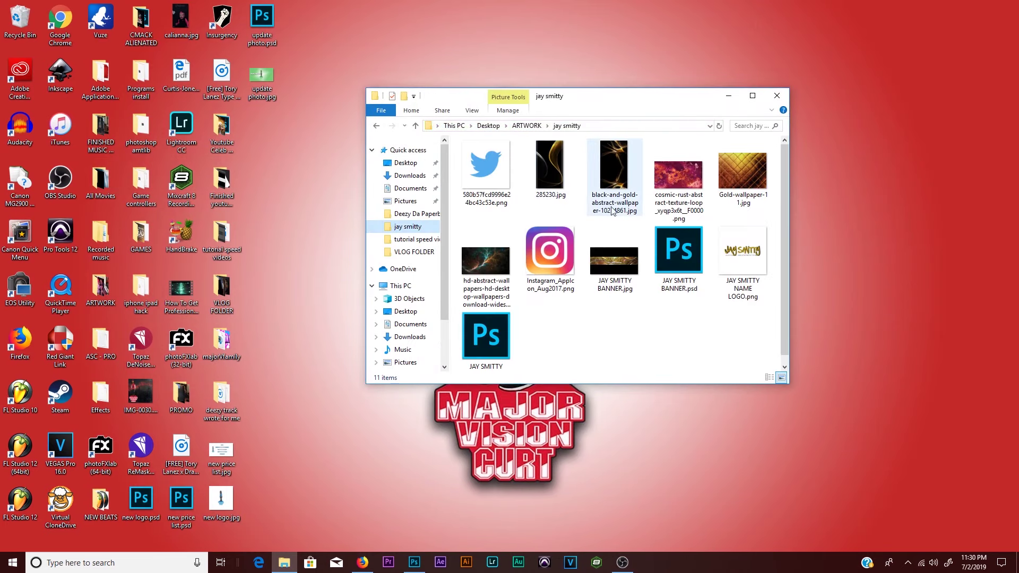
mouse_move(735, 260)
left_mouse_down()
mouse_move(673, 335)
mouse_move(432, 327)
mouse_move(425, 307)
left_mouse_up()
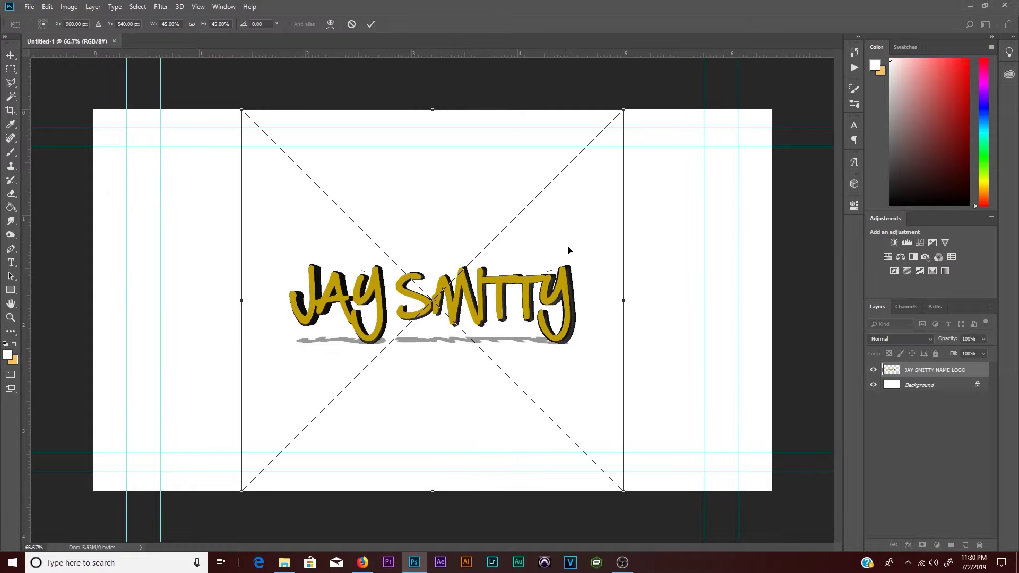
- Shrink the logo to about 40 percent and centre it near the canvas top
left_click_drag(625, 491, 566, 374)
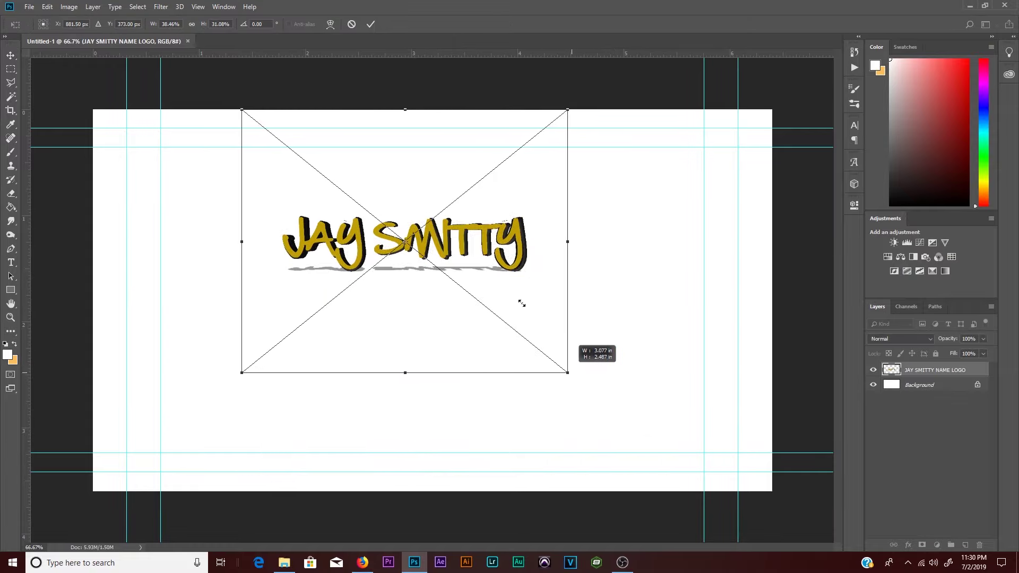
mouse_move(498, 241)
left_mouse_down()
mouse_move(532, 215)
mouse_move(523, 204)
mouse_move(527, 160)
left_mouse_up()
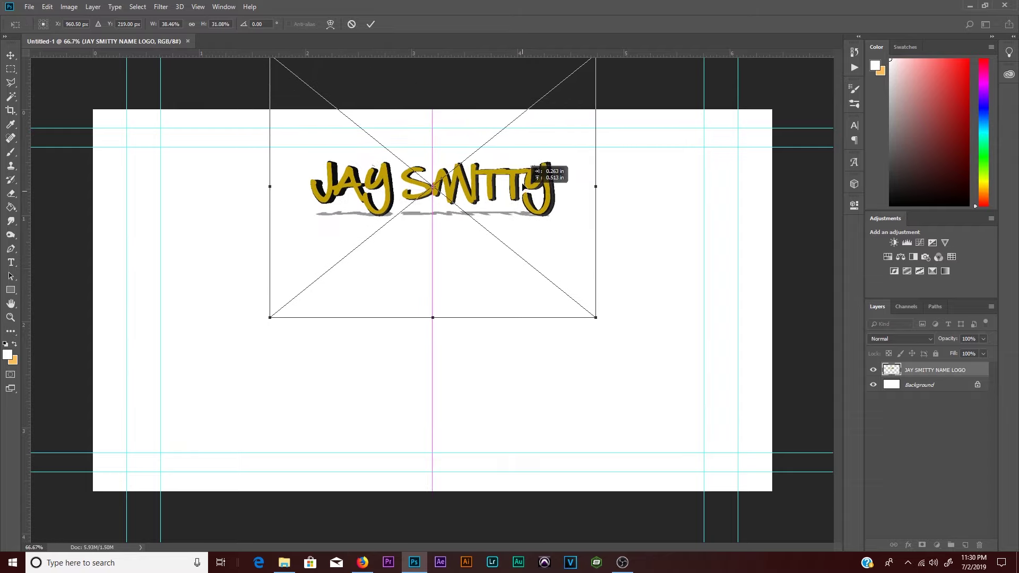
left_click_drag(527, 161, 519, 158)
key("Return")
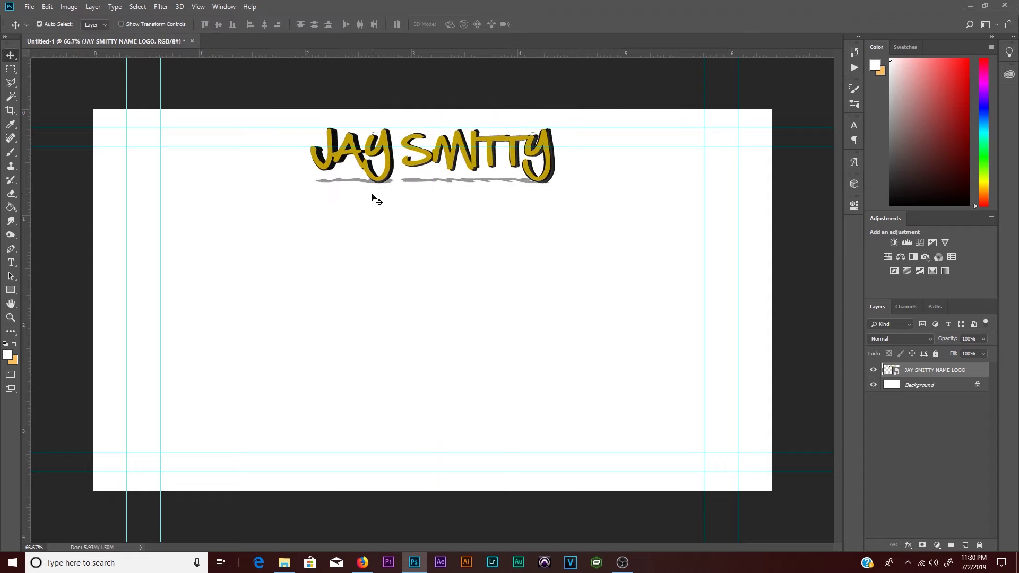
- Close the YouTube to Mp3 Converter page and minimize the browser to reveal Downloads
left_click(971, 6)
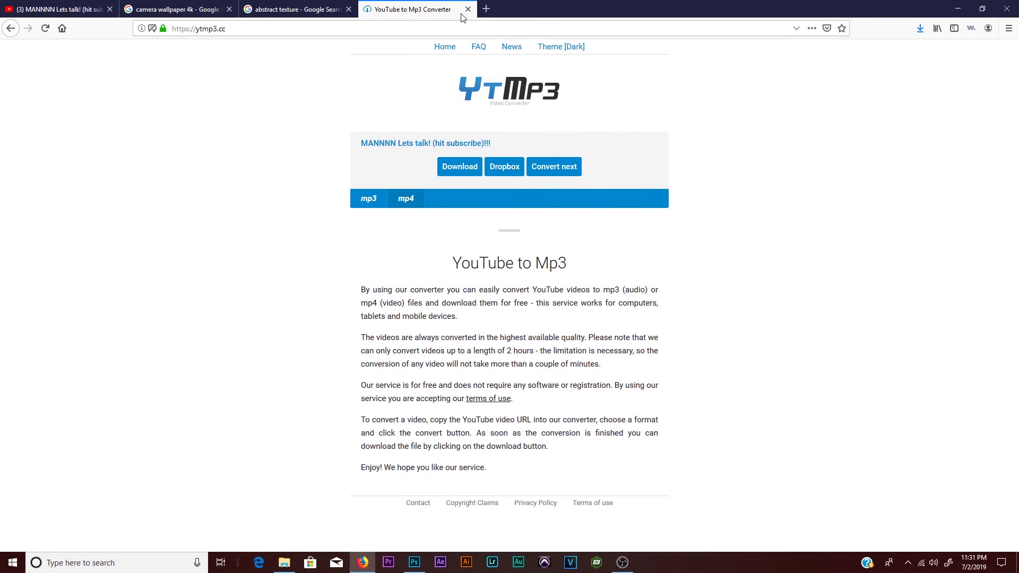
key("ctrl+w")
left_click(920, 34)
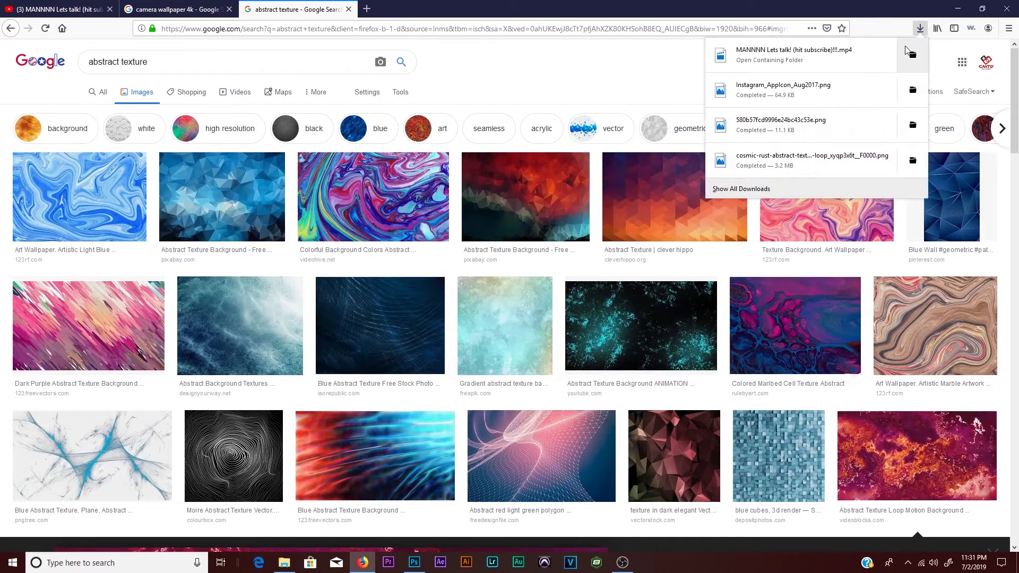
left_click(966, 15)
left_click(966, 15)
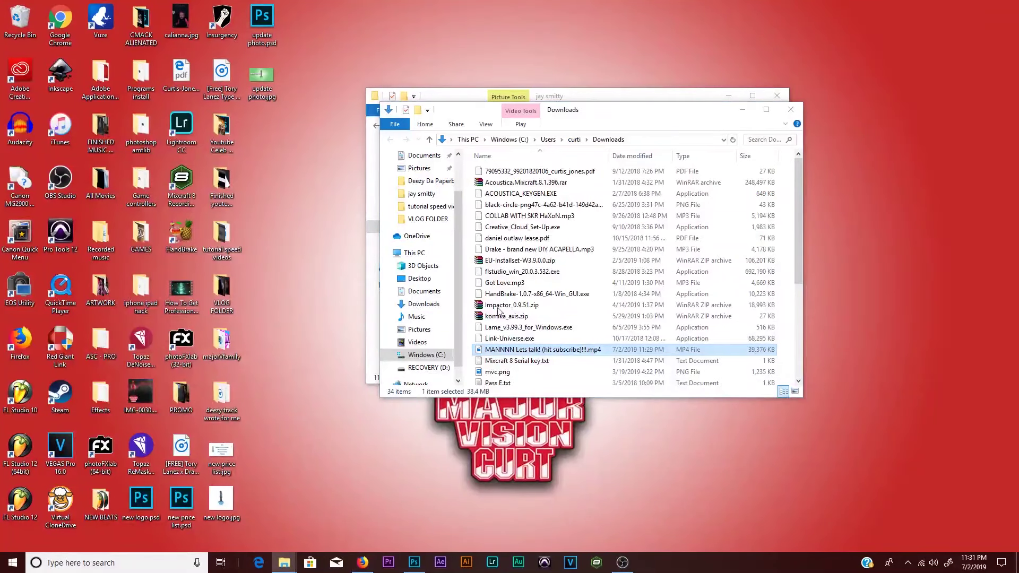
- Move the MANNNN Lets talk! mp4 from Downloads into the jay smitty folder, then return to Photoshop
mouse_move(503, 353)
left_mouse_down()
mouse_move(313, 196)
mouse_move(594, 338)
left_mouse_up()
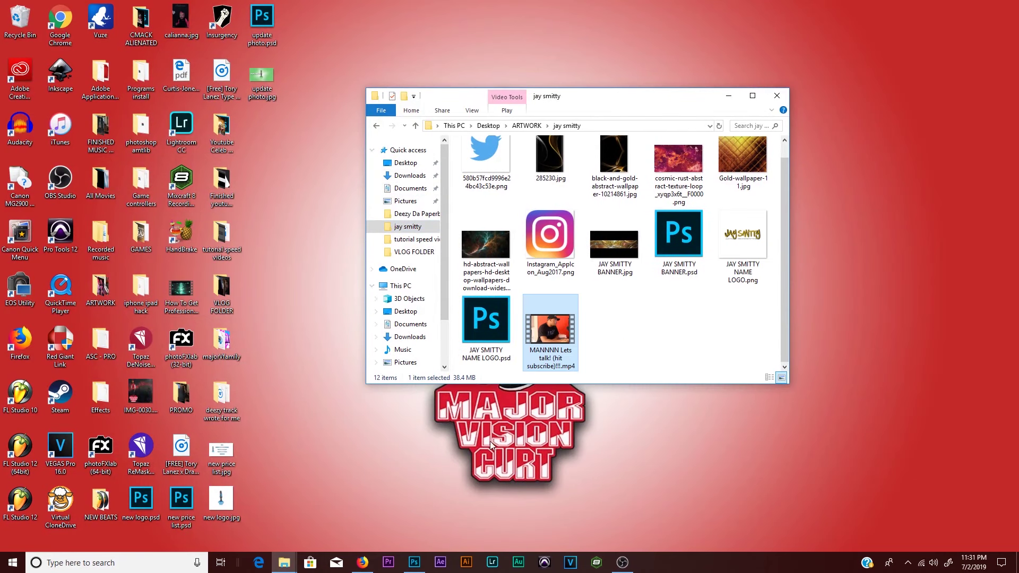
mouse_move(414, 563)
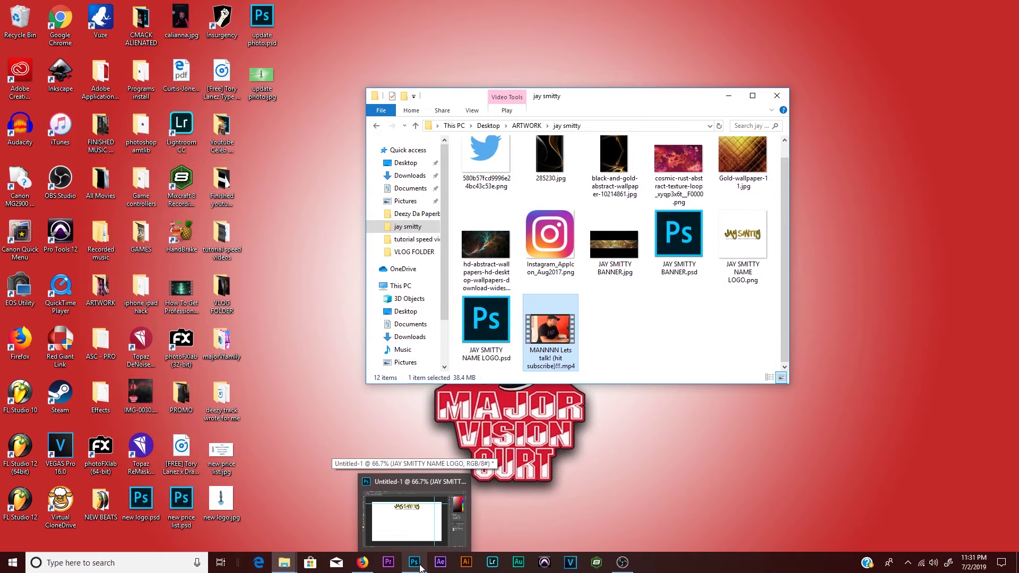
left_click(419, 567)
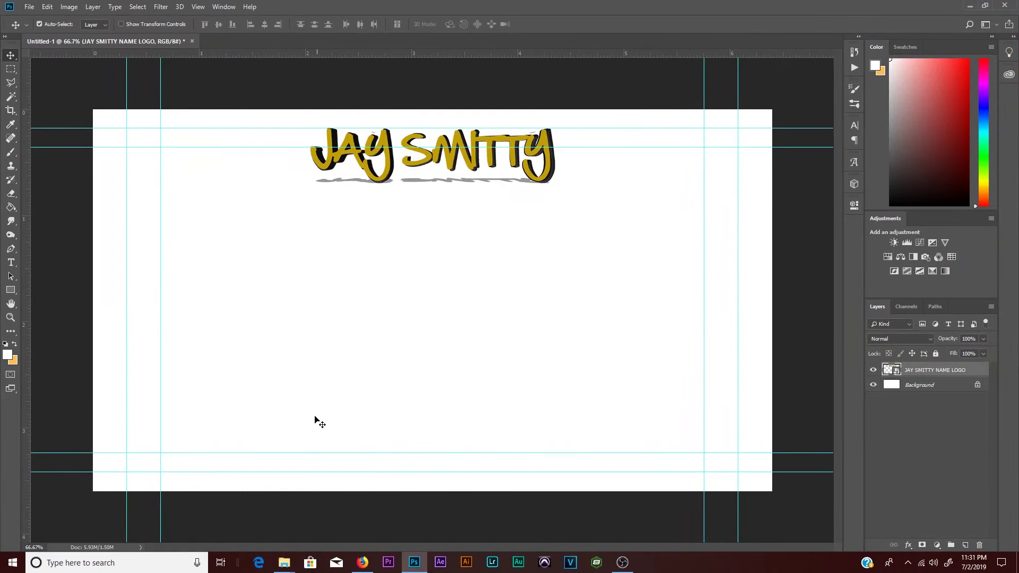
- Set the Type tool to GUITAR ACOUSTIC in black (000000) and start a text layer near the bottom
left_click(12, 264)
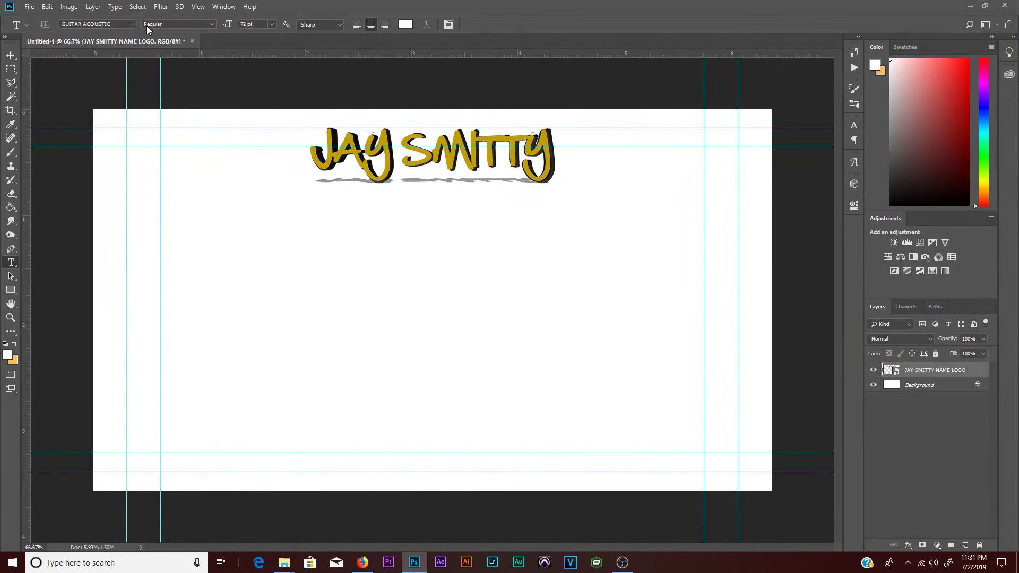
left_click(130, 24)
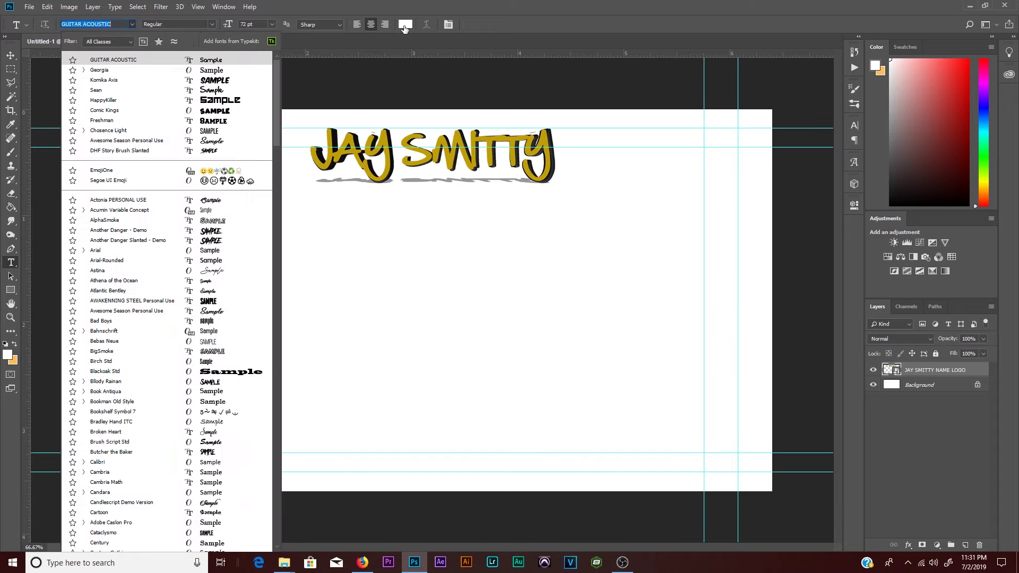
left_click(404, 25)
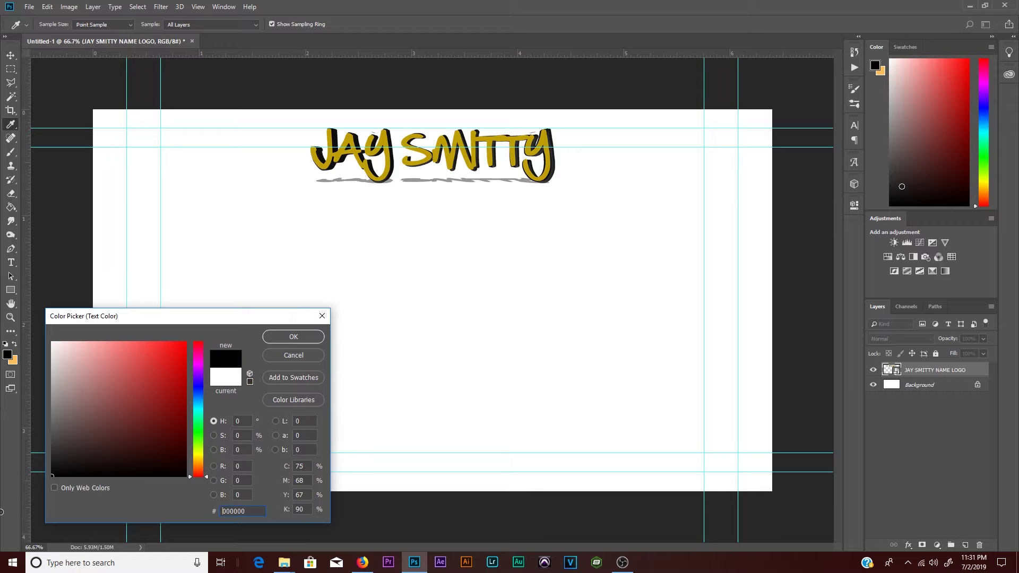
left_click(294, 338)
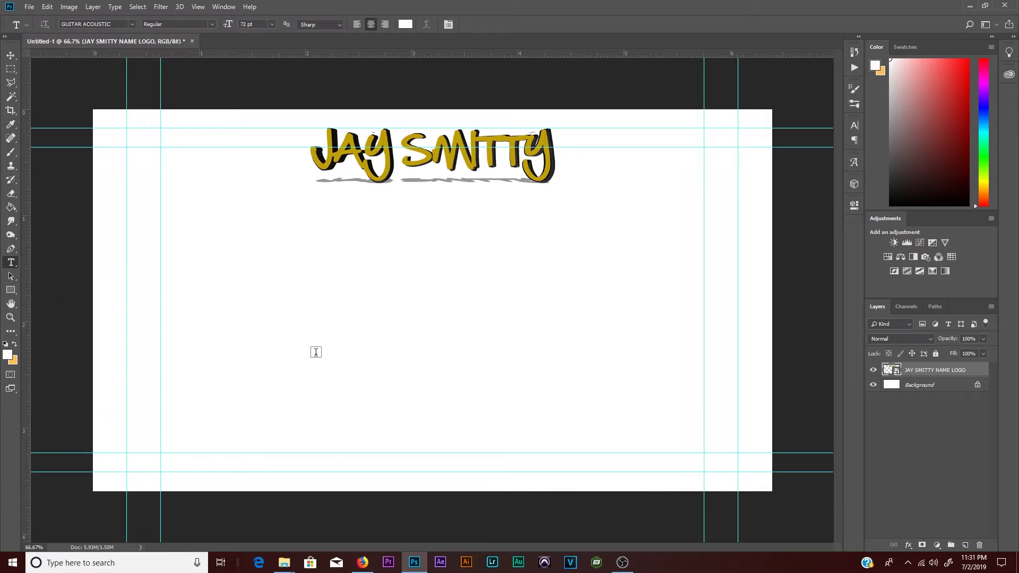
left_click(412, 23)
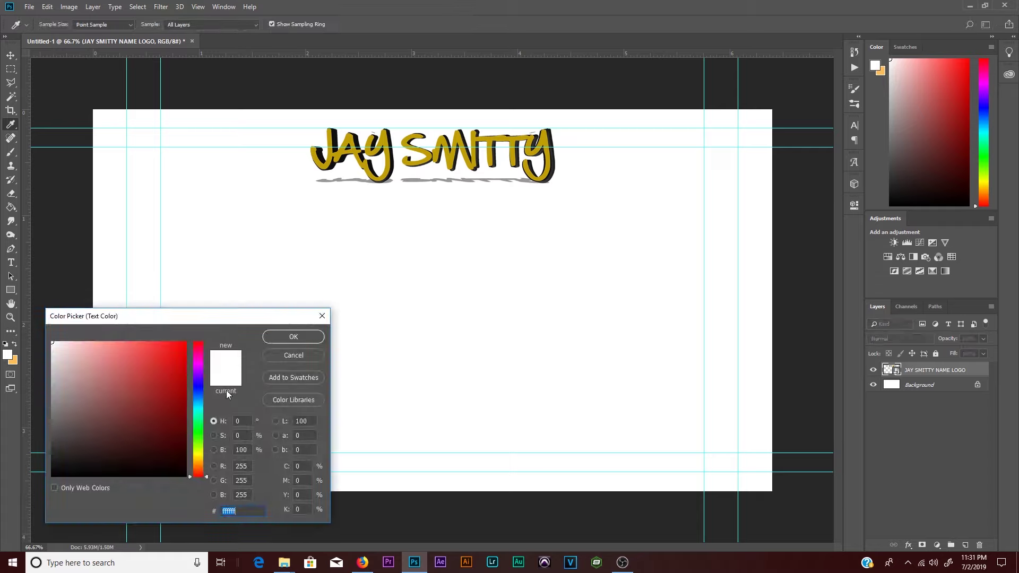
type("000000")
left_click(297, 338)
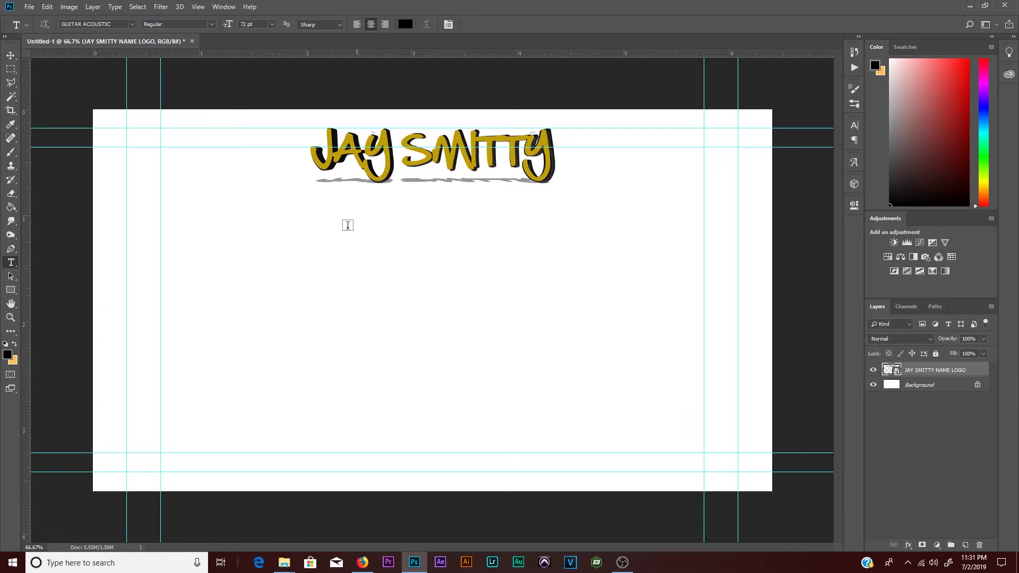
left_click(308, 447)
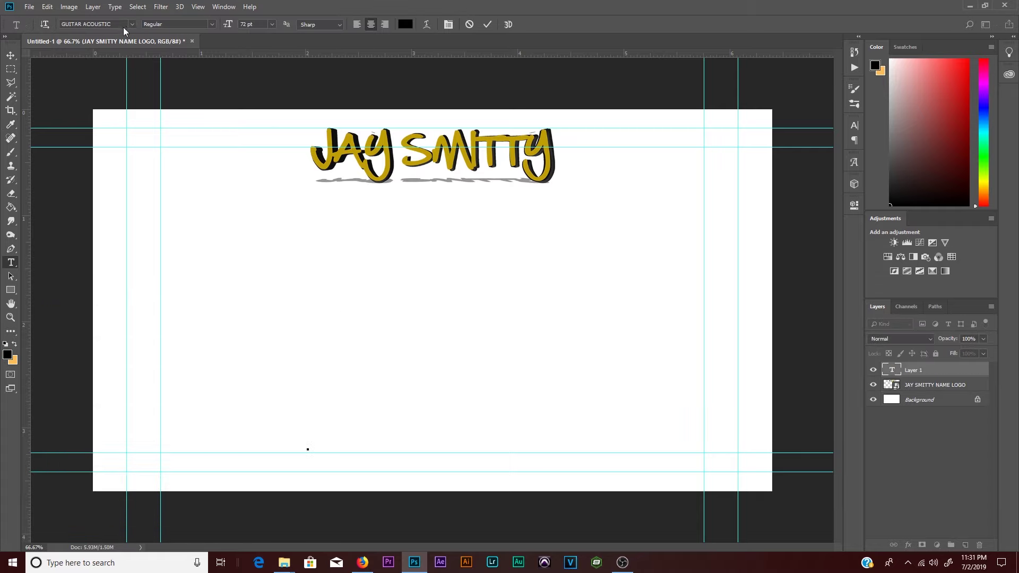
- Type THANKS FOR WATCHING and drag it to sit centred near the bottom guide
type("TH")
type("ANKS ")
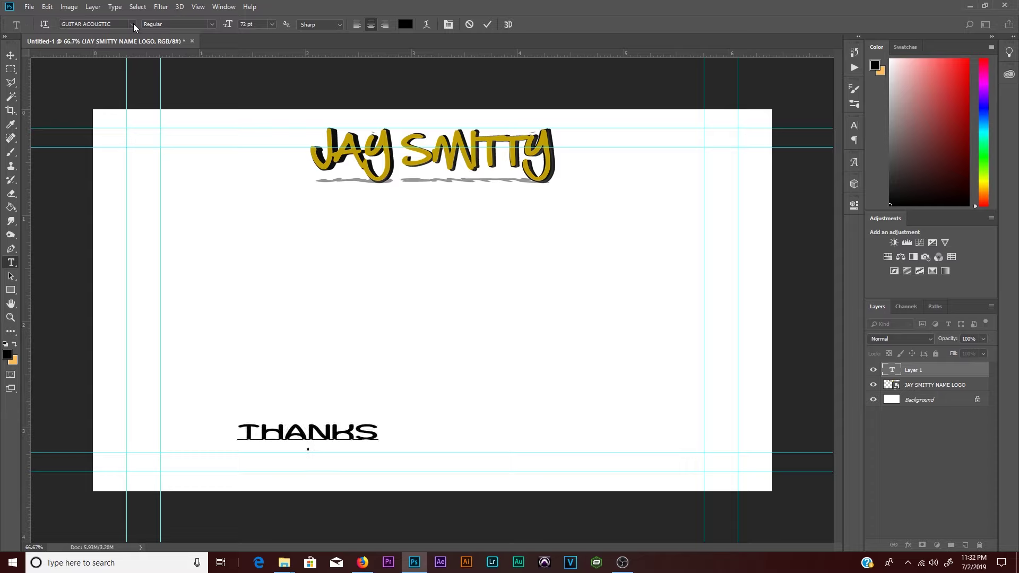
type("FOR WATCHING")
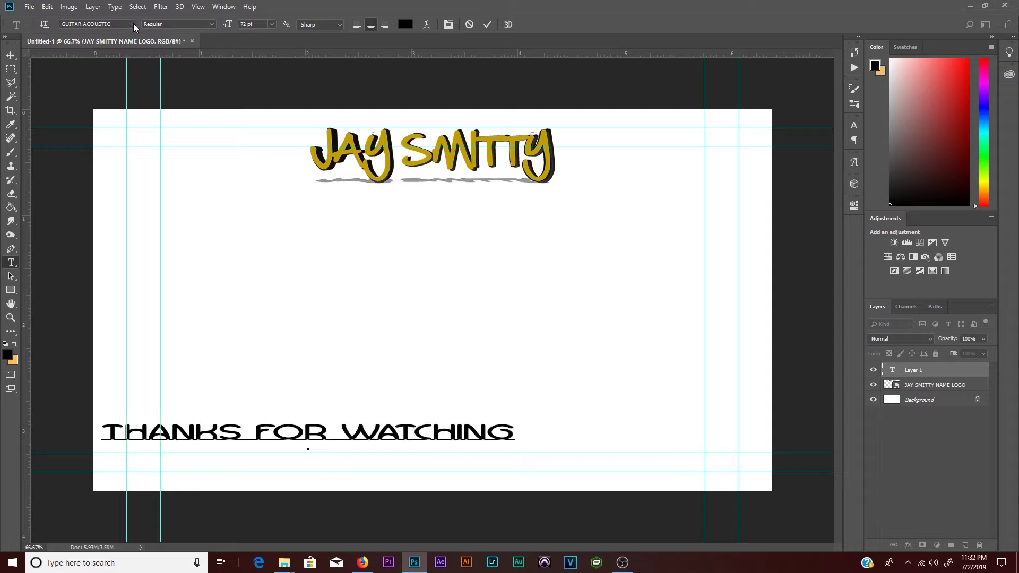
left_click_drag(361, 455, 481, 464)
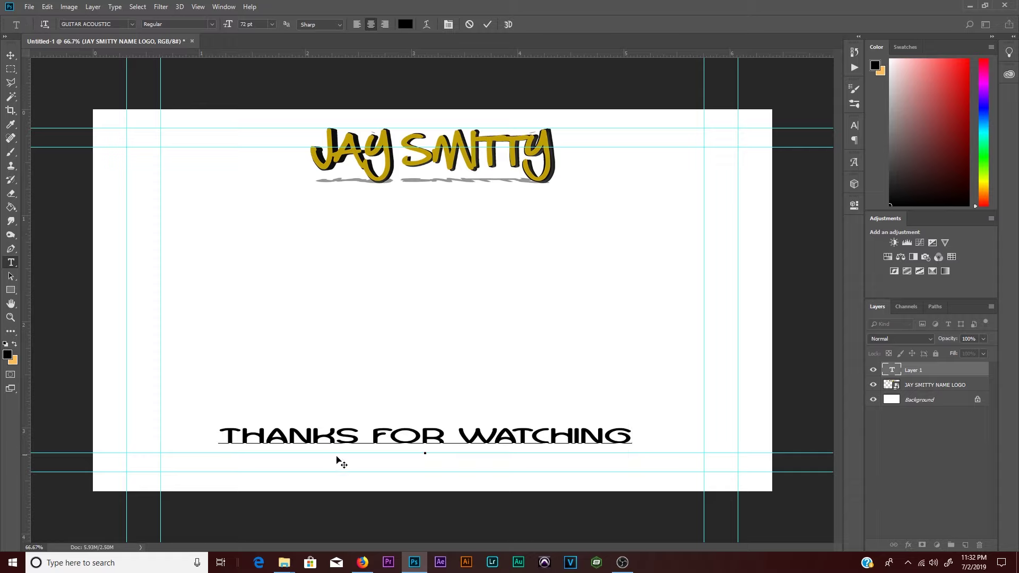
left_click_drag(444, 455, 461, 478)
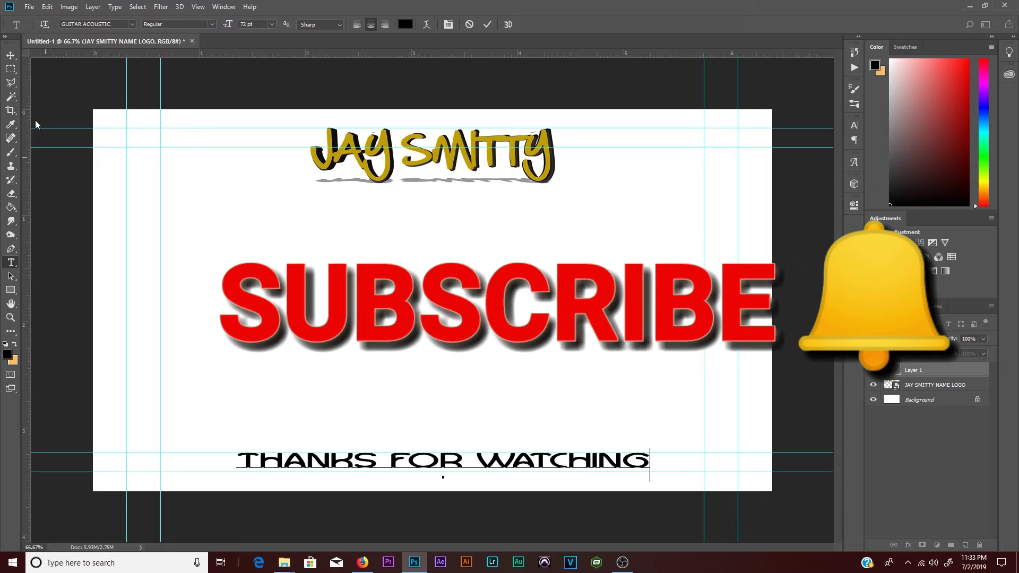
- Change the THANKS FOR WATCHING font to Arial Rounded
left_click(10, 55)
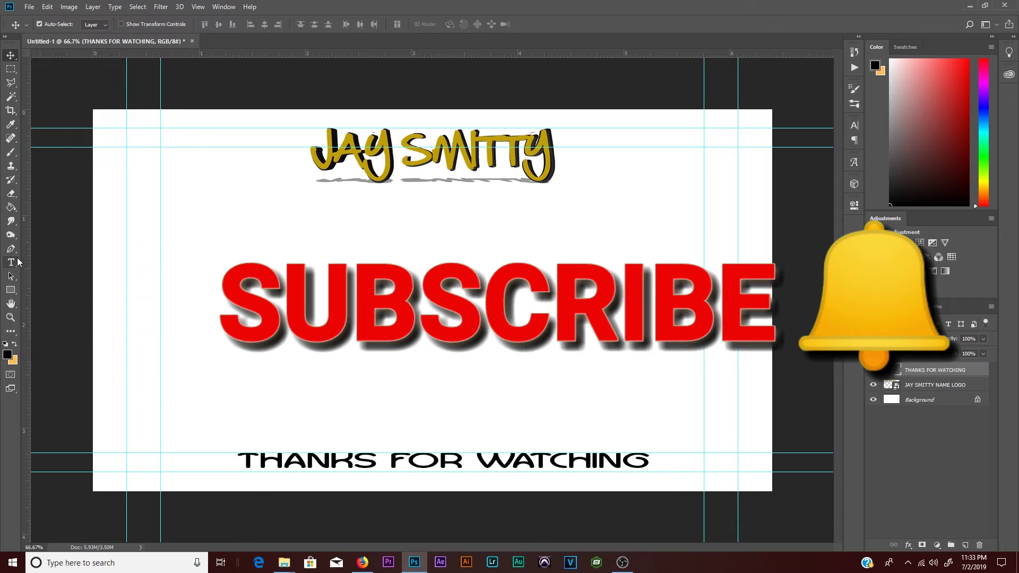
left_click(12, 262)
left_click(132, 24)
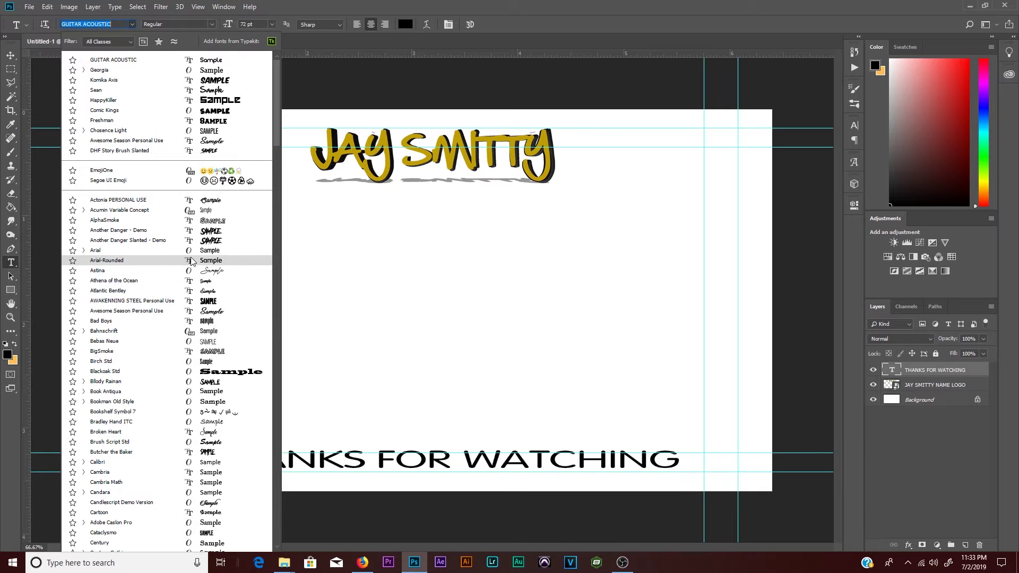
left_click(191, 260)
- Free-transform the text narrower and move it left to centre along the bottom
key("ctrl+t")
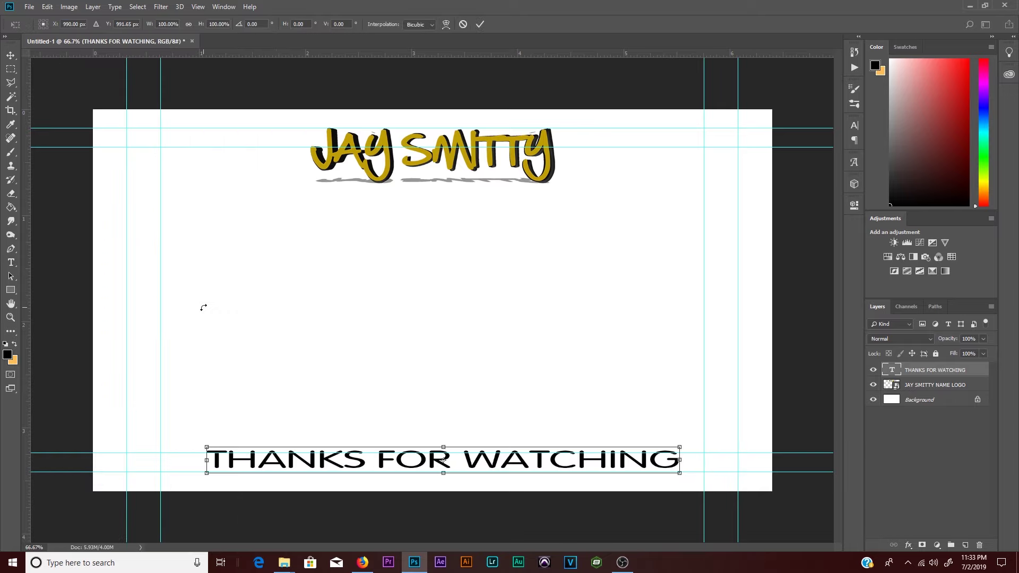
left_click_drag(206, 448, 391, 453)
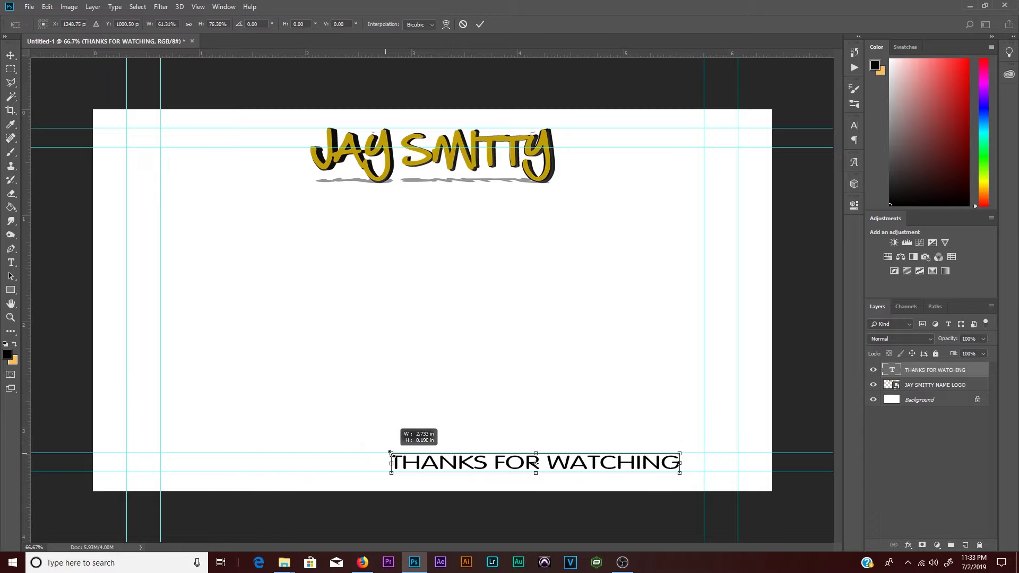
left_click_drag(417, 466, 307, 466)
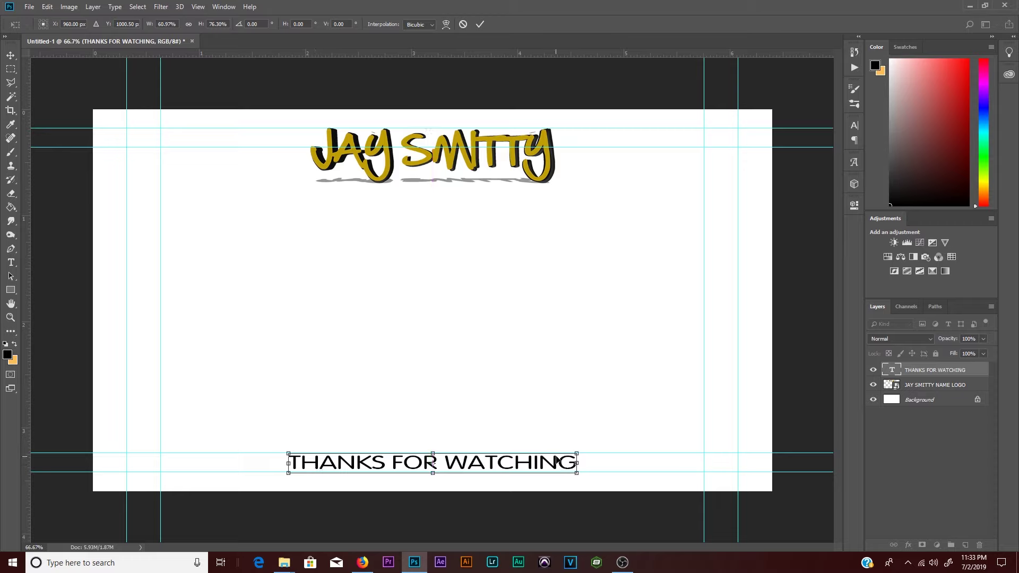
key("Return")
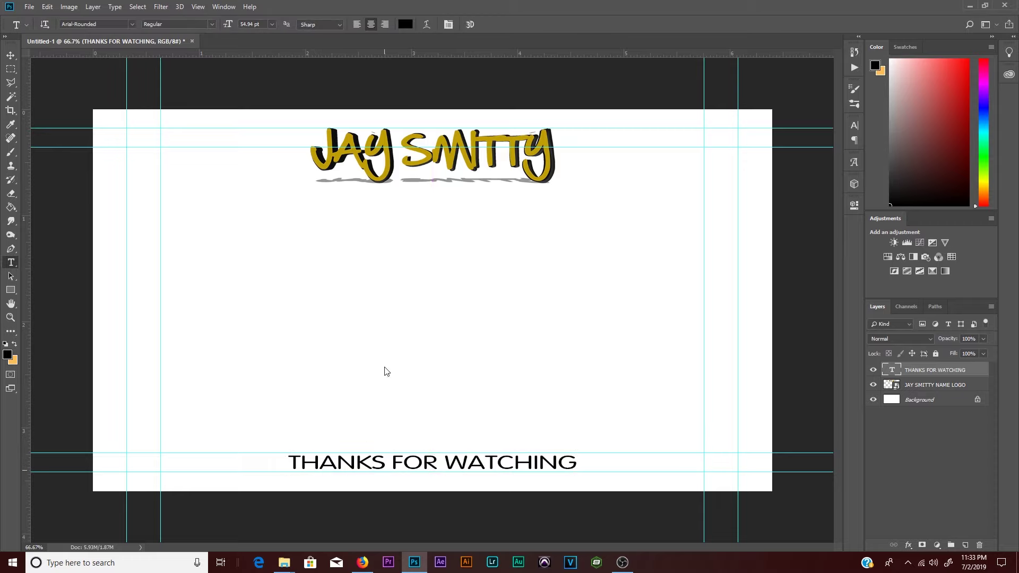
- Change the THANKS FOR WATCHING text colour to white (#ffffff)
left_click(406, 24)
left_click(53, 343)
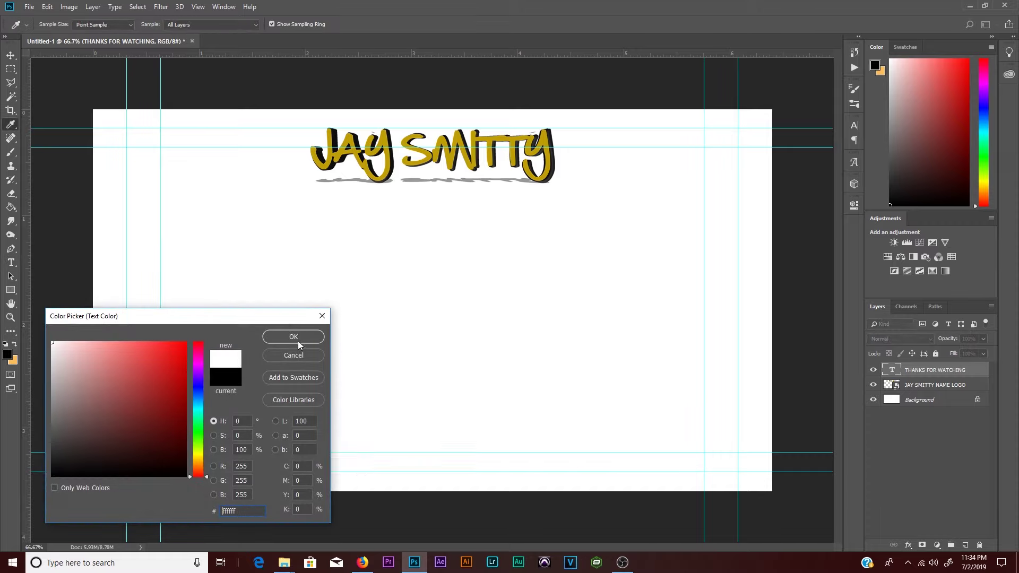
left_click(298, 341)
- Add a Drop Shadow layer style to the THANKS FOR WATCHING layer
right_click(927, 369)
left_click(698, 173)
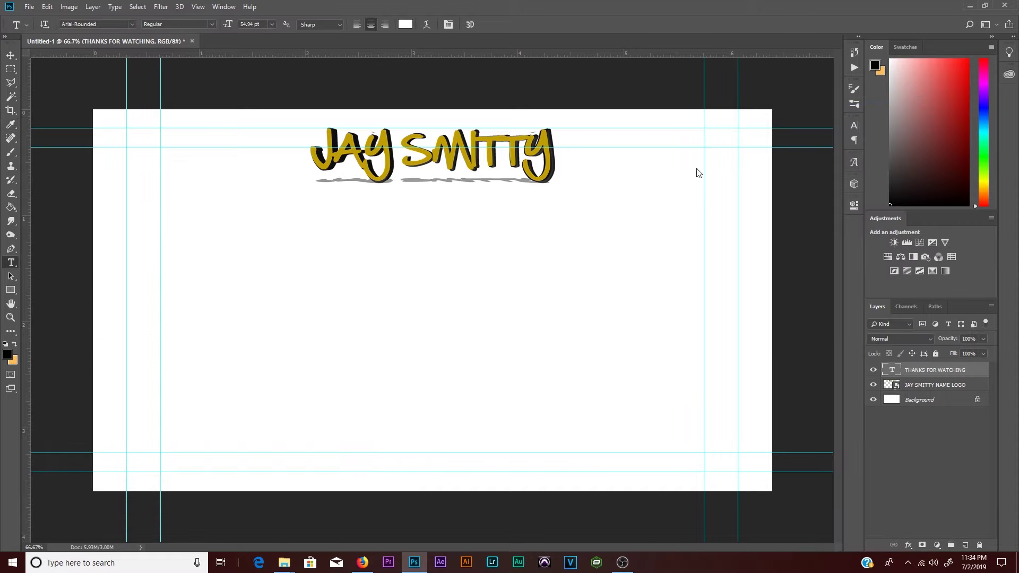
left_click(611, 357)
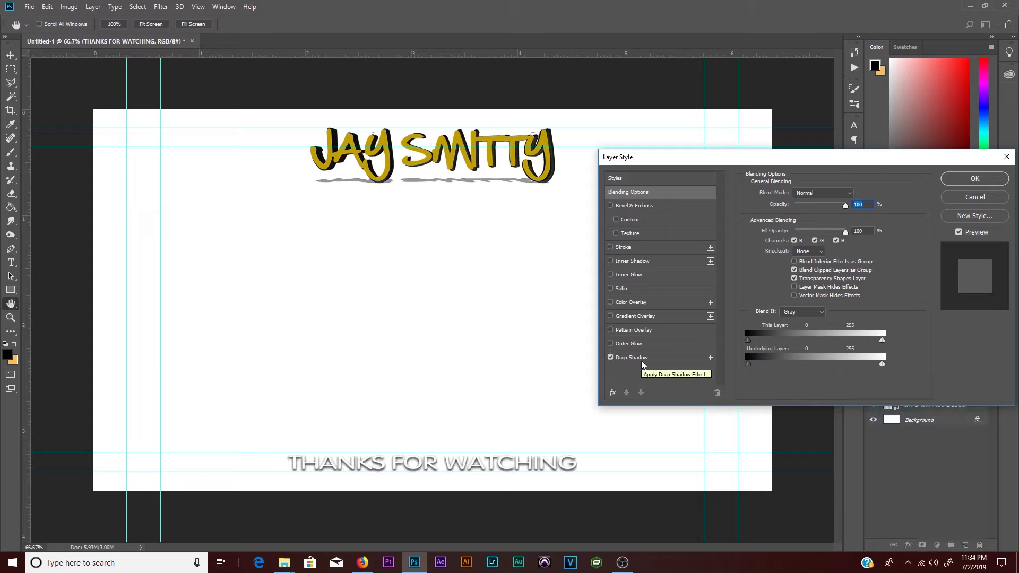
left_click(611, 317)
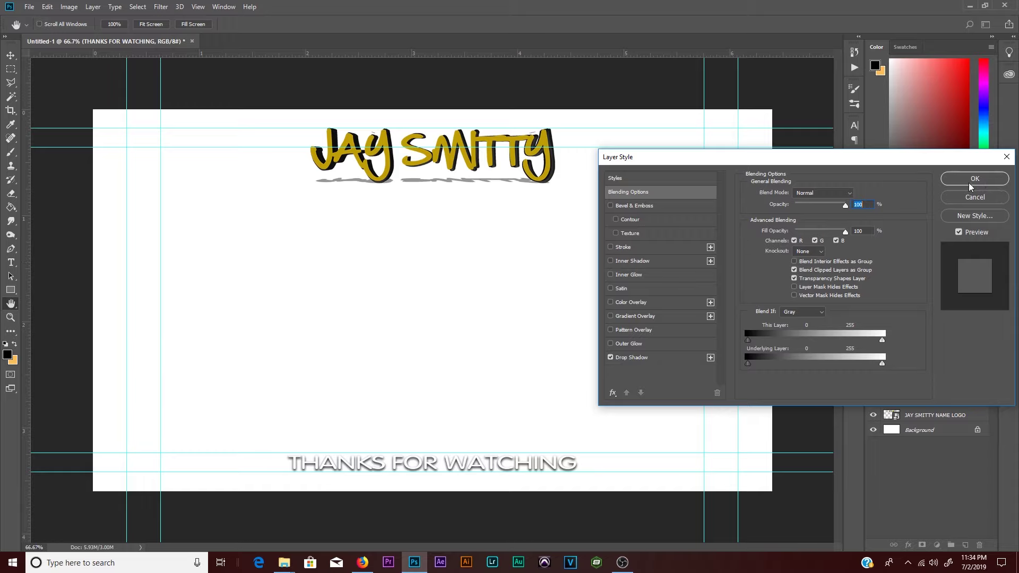
left_click(971, 181)
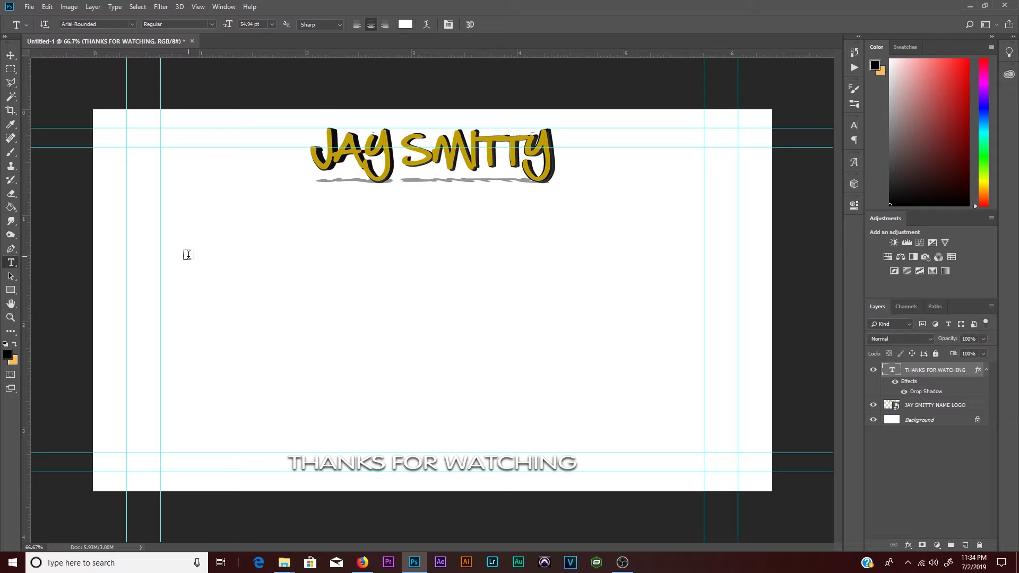
- Start a new black text layer on the left side below the logo
left_click(188, 254)
left_click(132, 24)
left_click(245, 6)
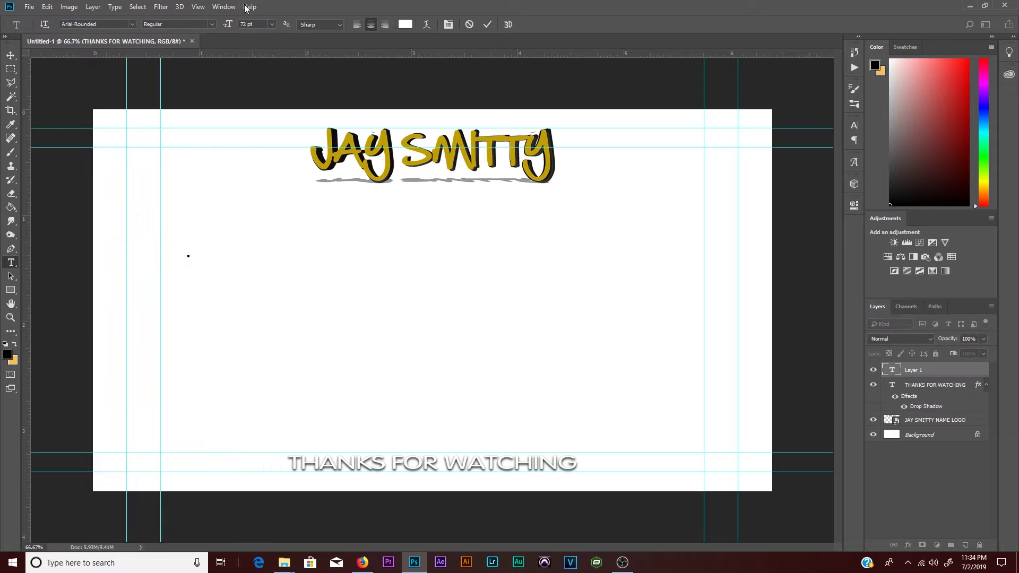
left_click(405, 24)
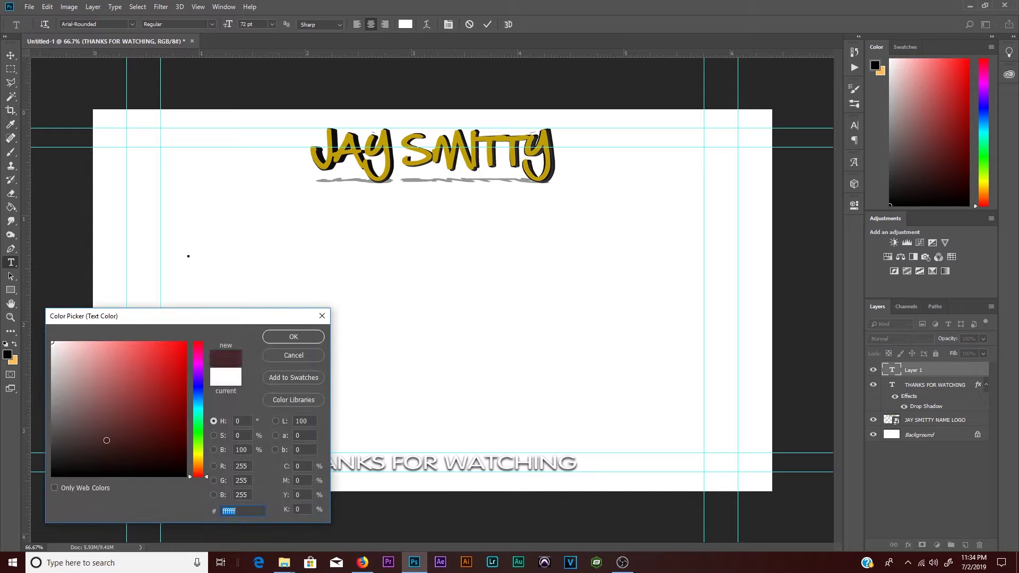
left_click_drag(102, 432, 52, 475)
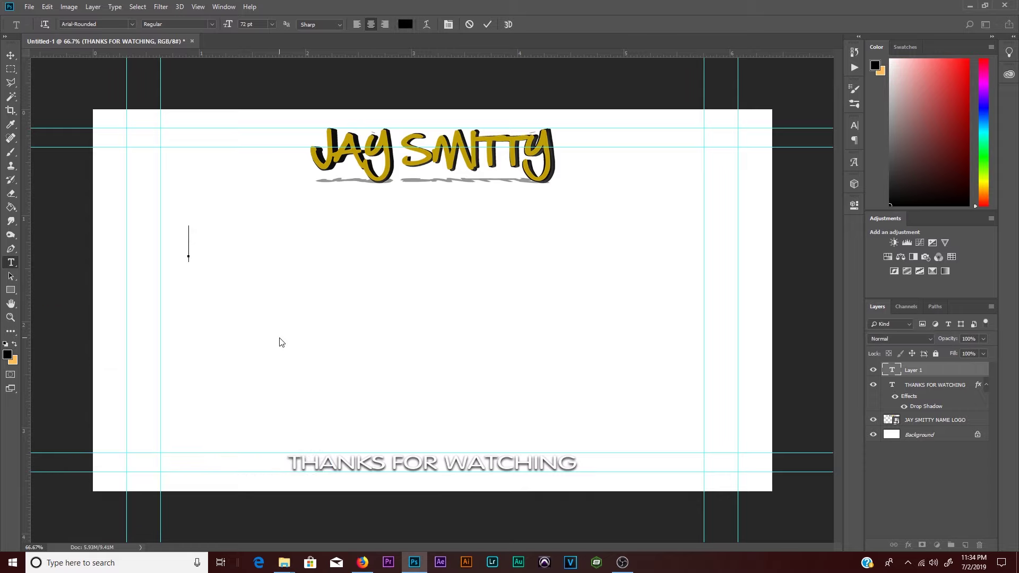
- Type LAST VIDEO, nudge it slightly right and commit the text
type("LAST ")
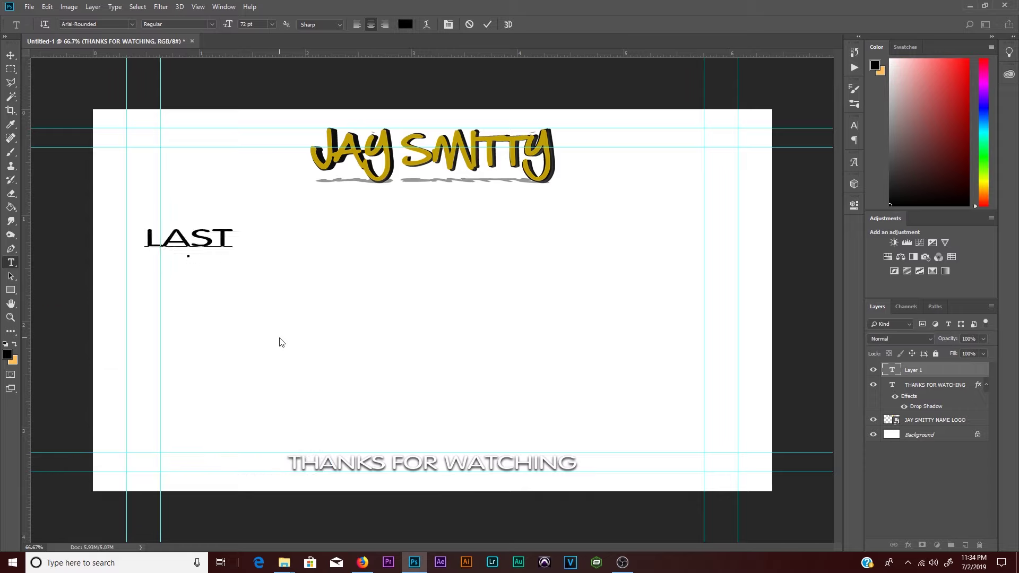
type("VI")
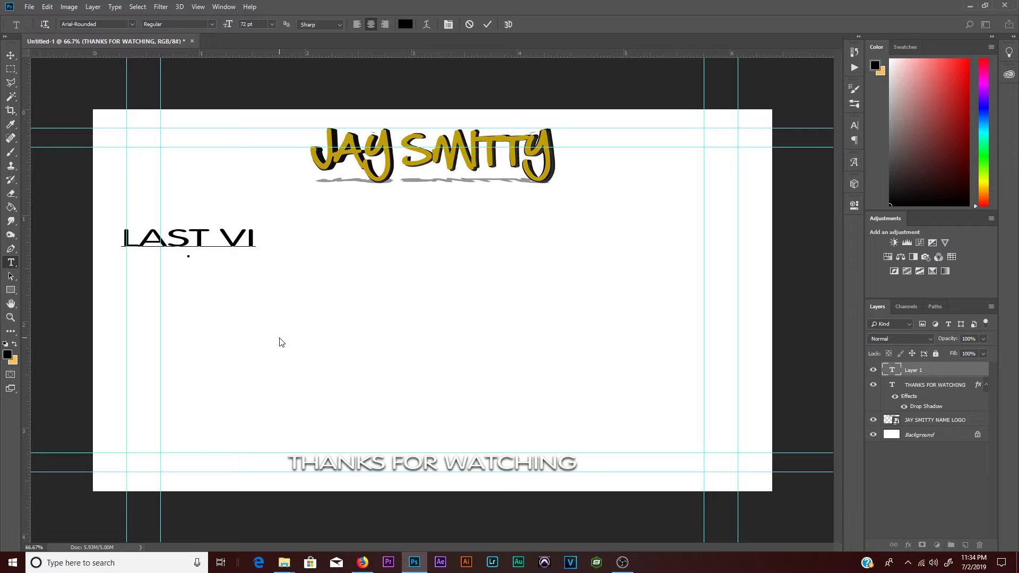
type("DEO")
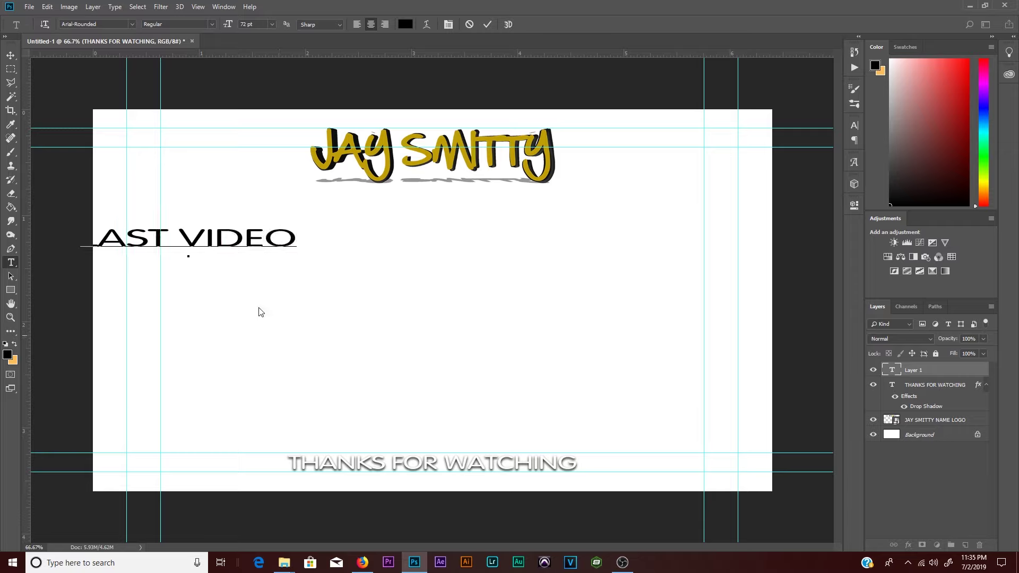
left_click_drag(228, 277, 284, 292)
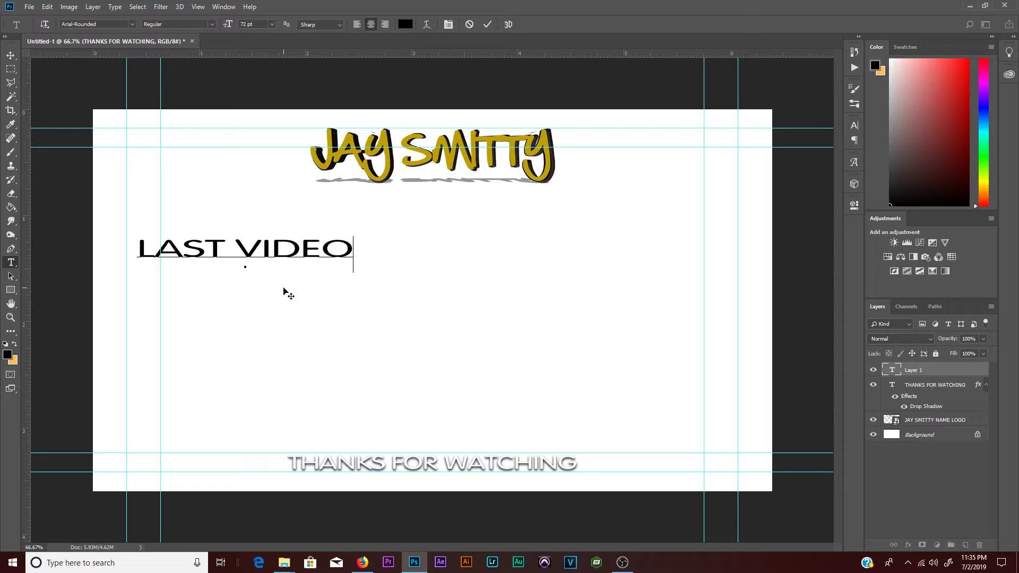
key("ctrl+Return")
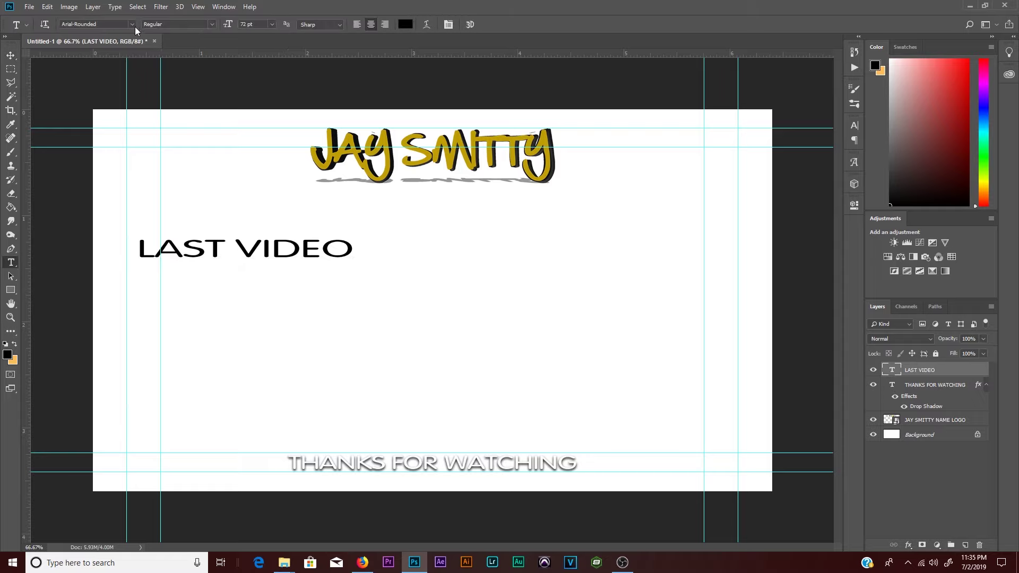
left_click(133, 24)
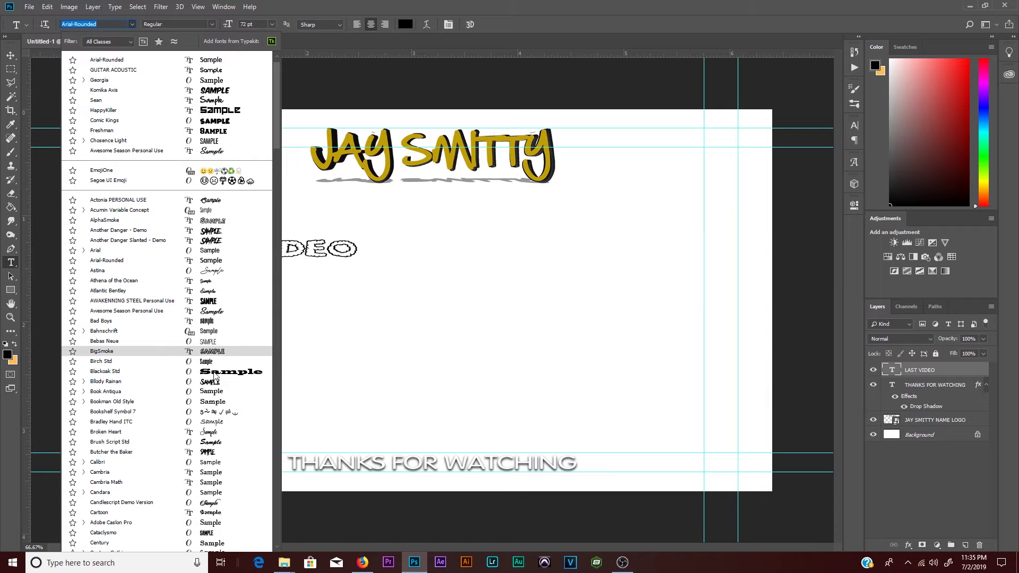
- Scroll through the font list and apply Space Comics to the LAST VIDEO text
scroll(216, 404, "down", 3)
scroll(220, 440, "down", 3)
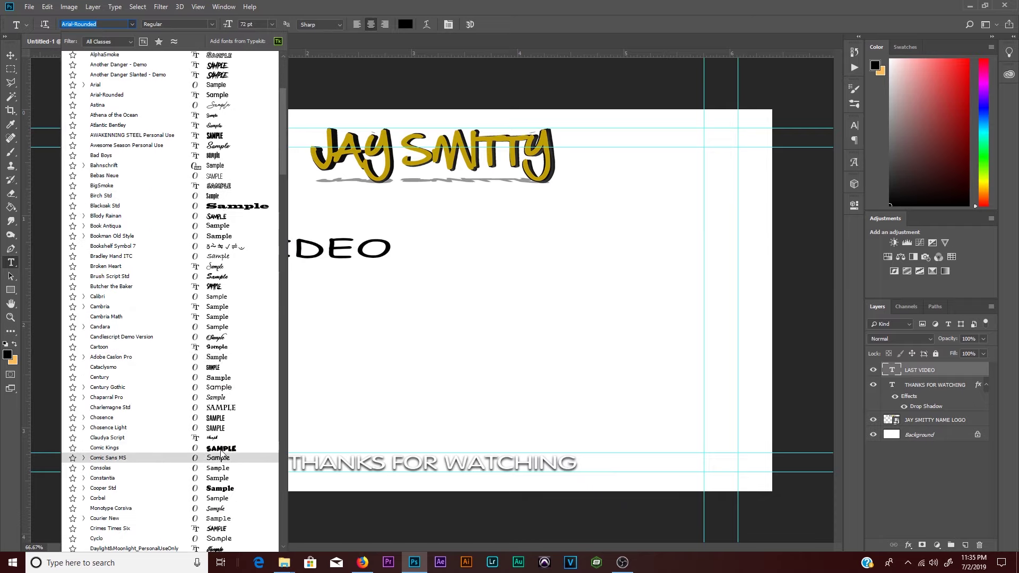
scroll(221, 454, "down", 2)
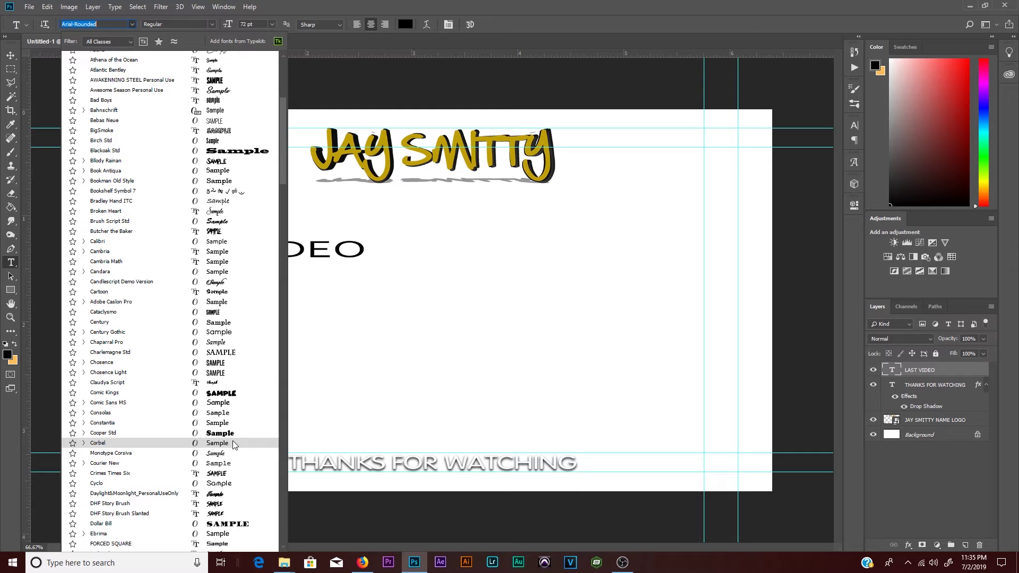
scroll(223, 460, "down", 1)
scroll(222, 460, "down", 1)
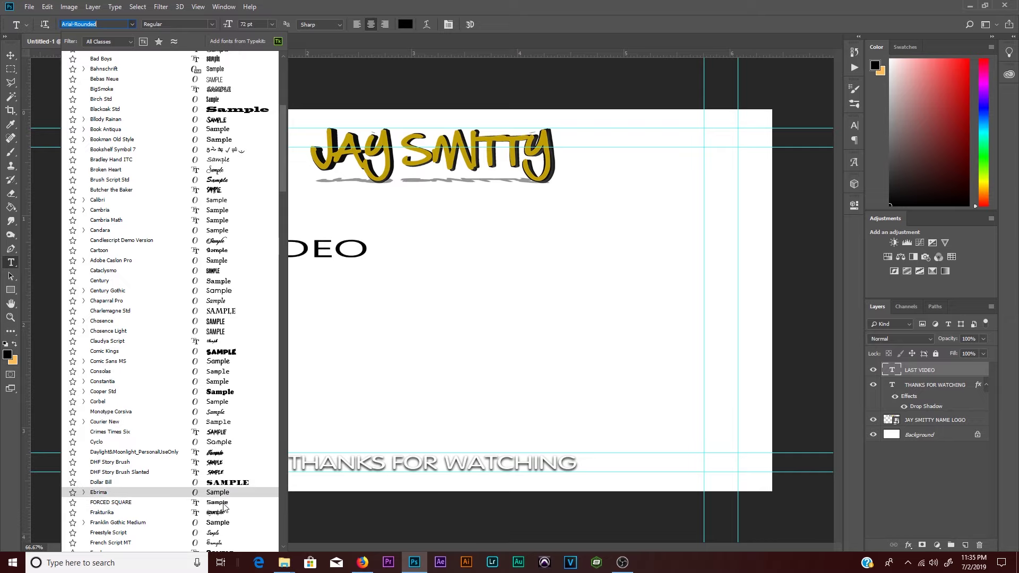
scroll(222, 519, "down", 1)
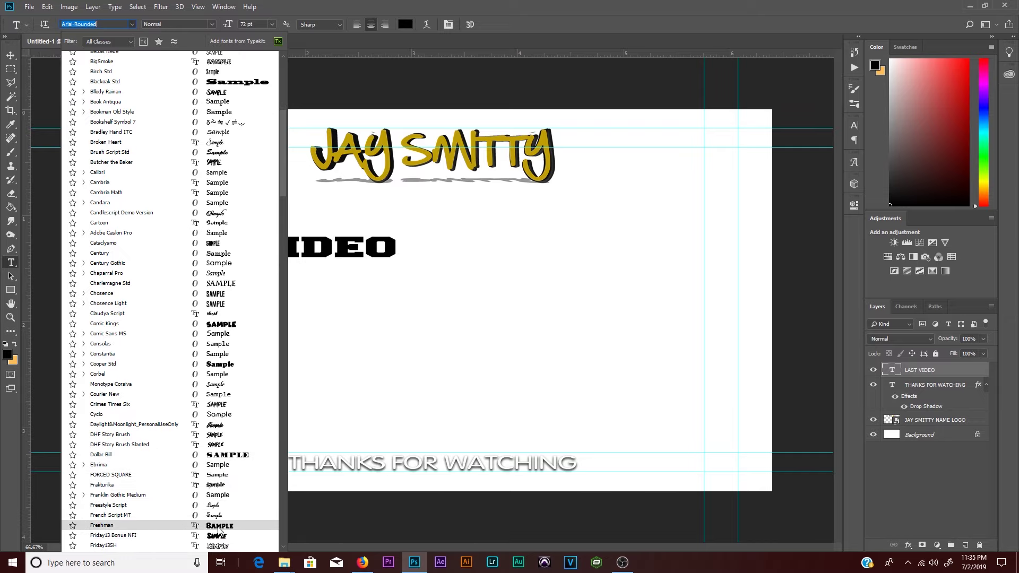
scroll(218, 530, "down", 2)
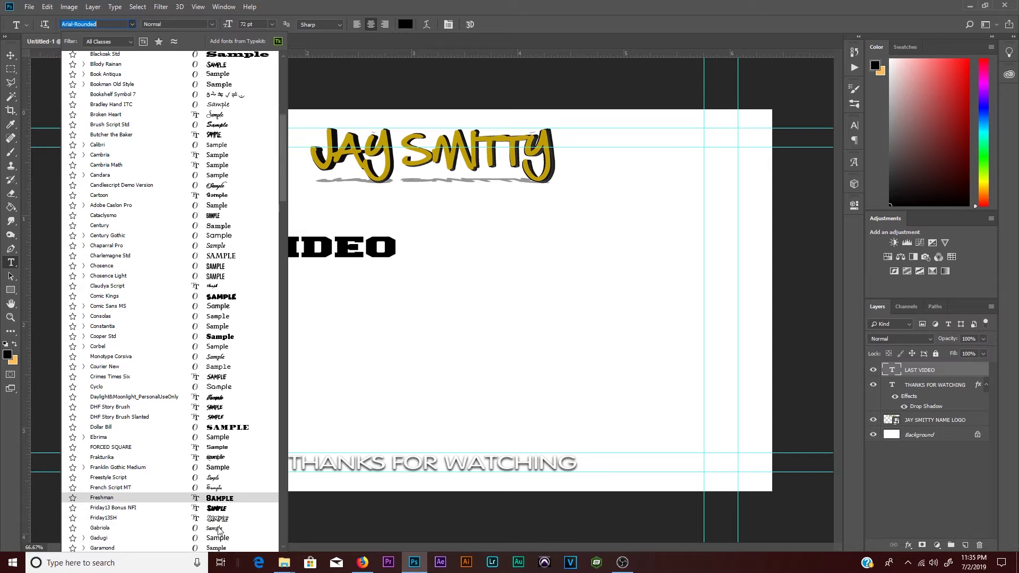
scroll(218, 530, "down", 1)
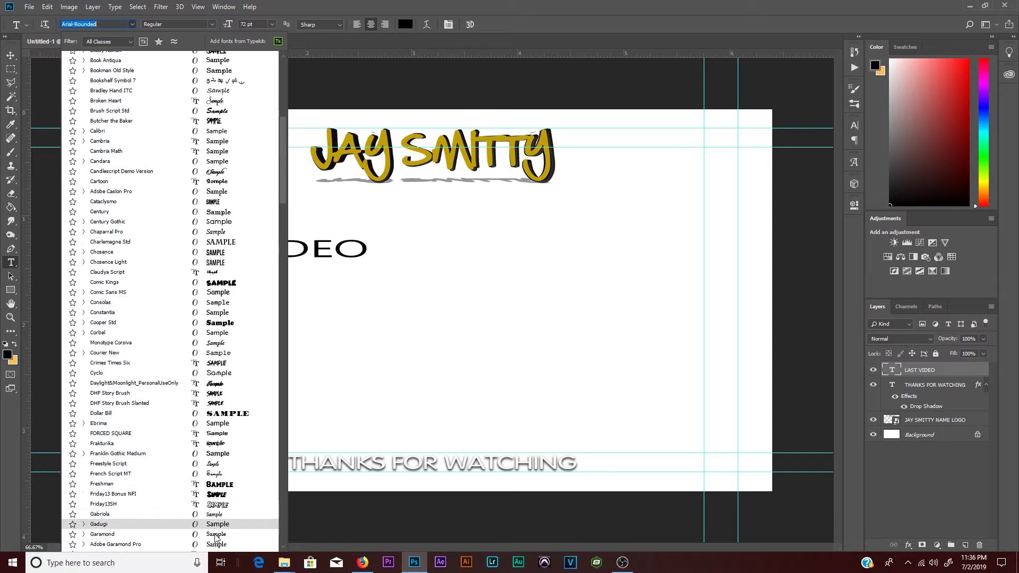
scroll(216, 528, "down", 2)
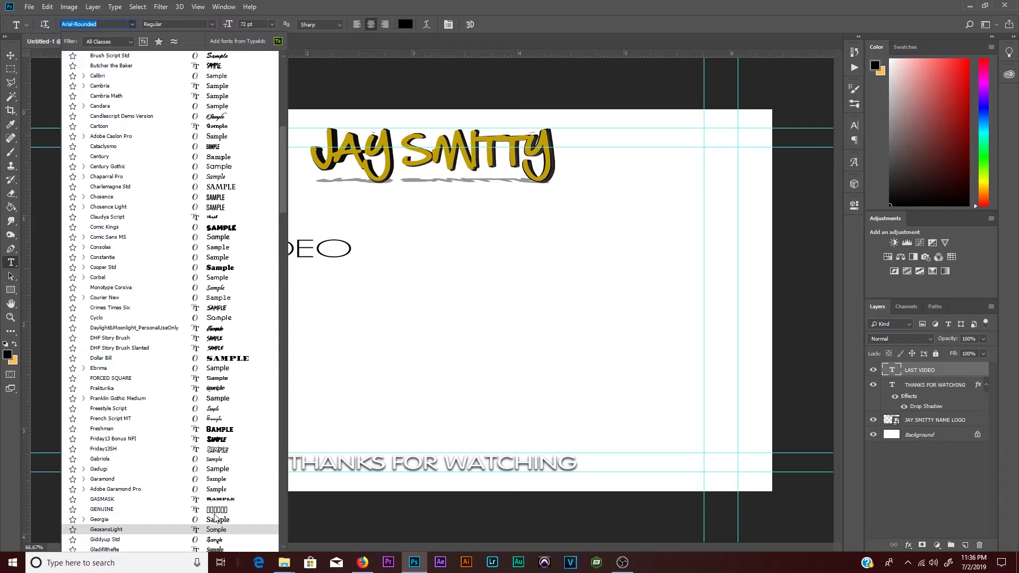
scroll(215, 517, "down", 2)
scroll(216, 523, "down", 1)
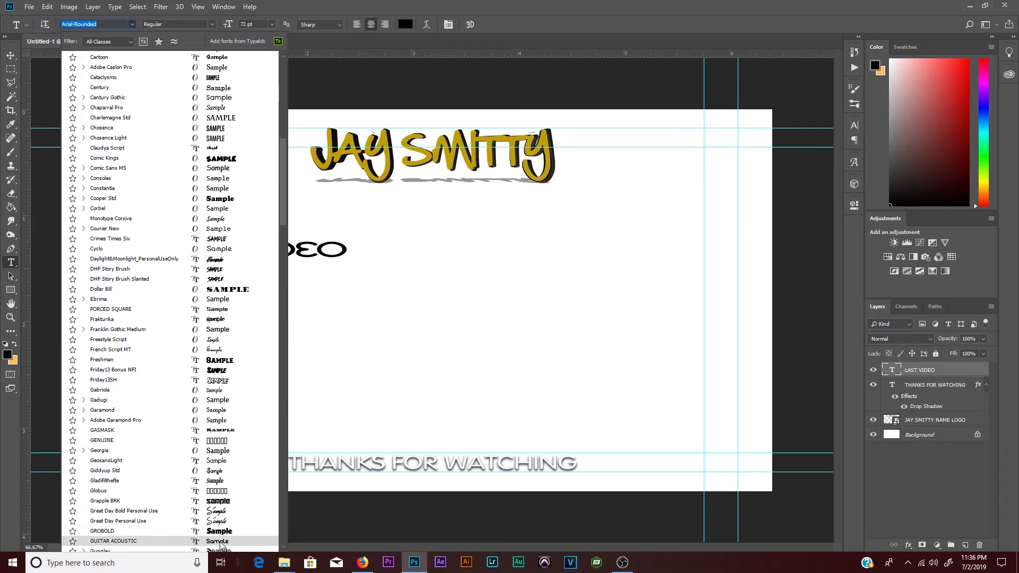
scroll(221, 541, "down", 2)
scroll(221, 531, "down", 1)
scroll(222, 523, "down", 1)
scroll(221, 521, "down", 2)
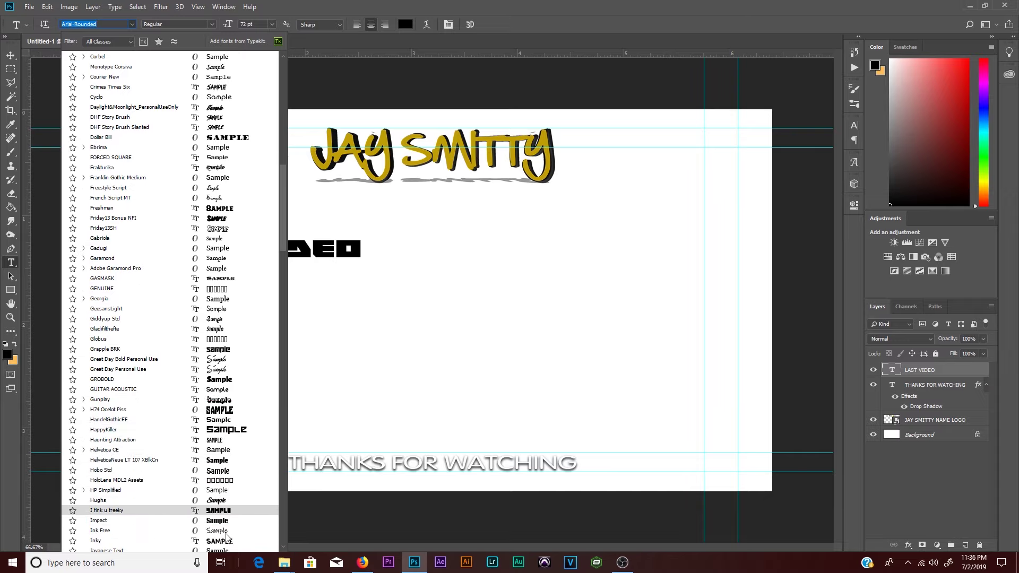
scroll(226, 540, "down", 1)
scroll(225, 537, "down", 1)
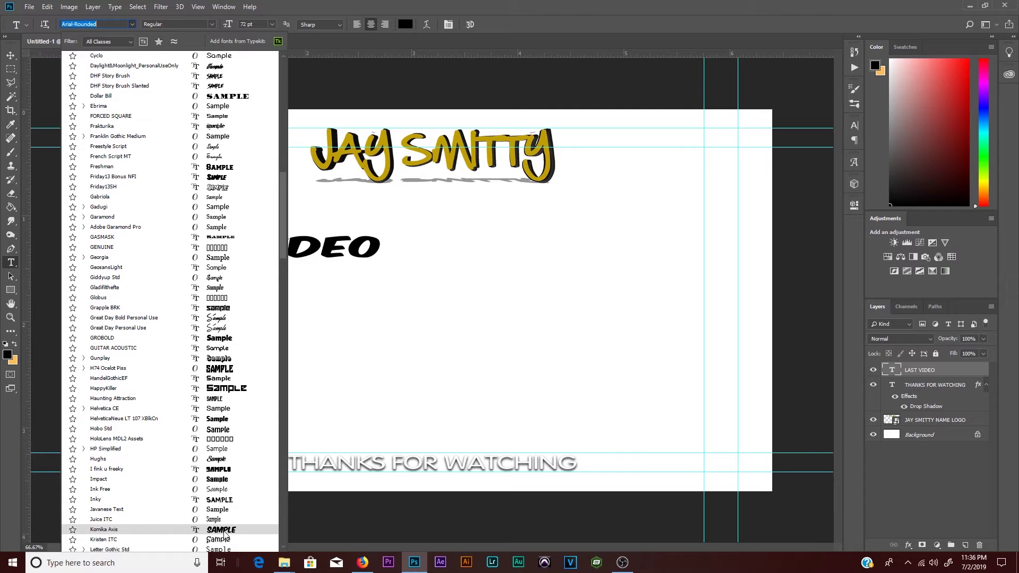
scroll(226, 539, "down", 2)
scroll(224, 528, "down", 2)
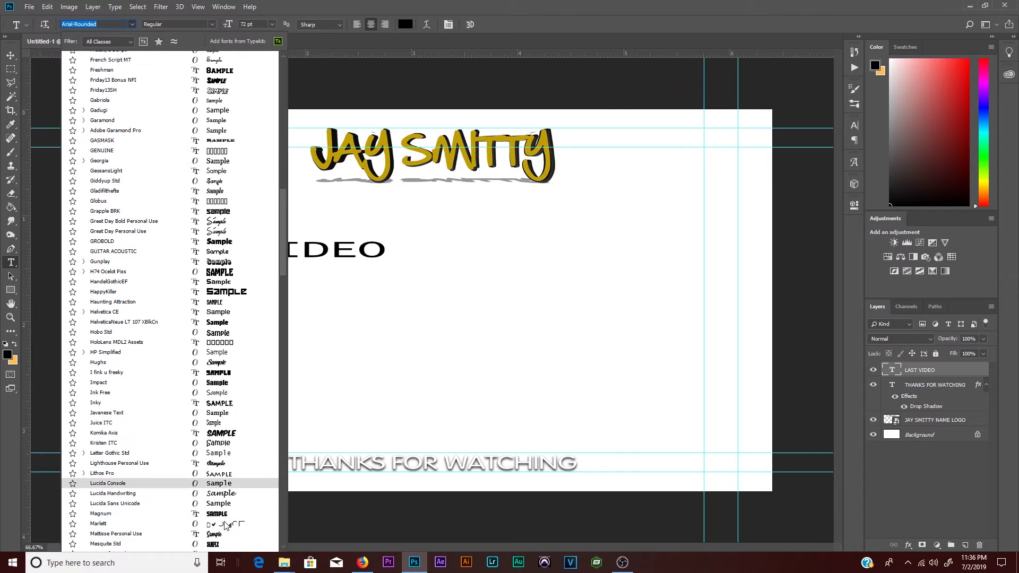
scroll(223, 518, "down", 2)
scroll(223, 515, "down", 2)
scroll(223, 511, "down", 1)
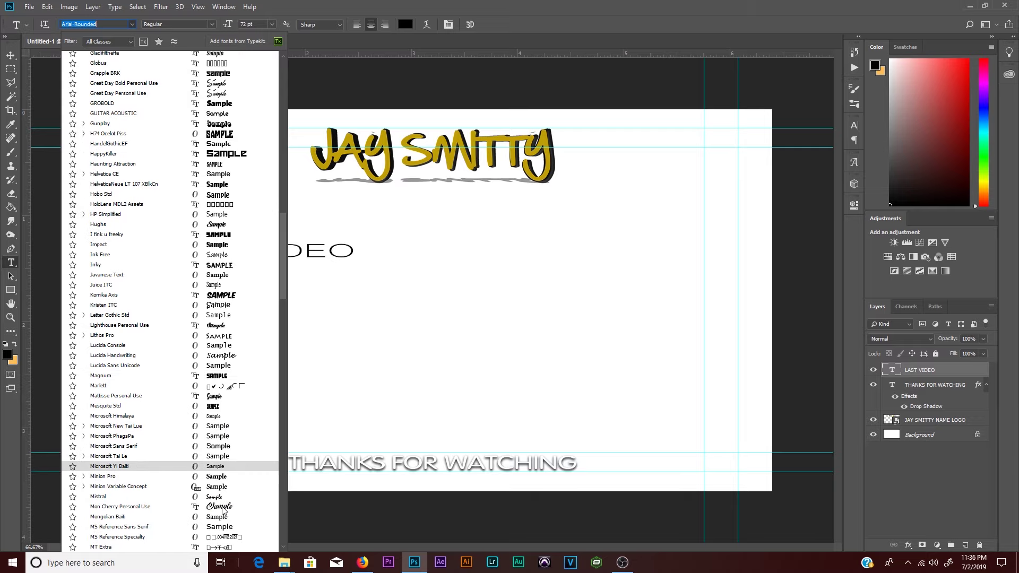
scroll(223, 510, "down", 1)
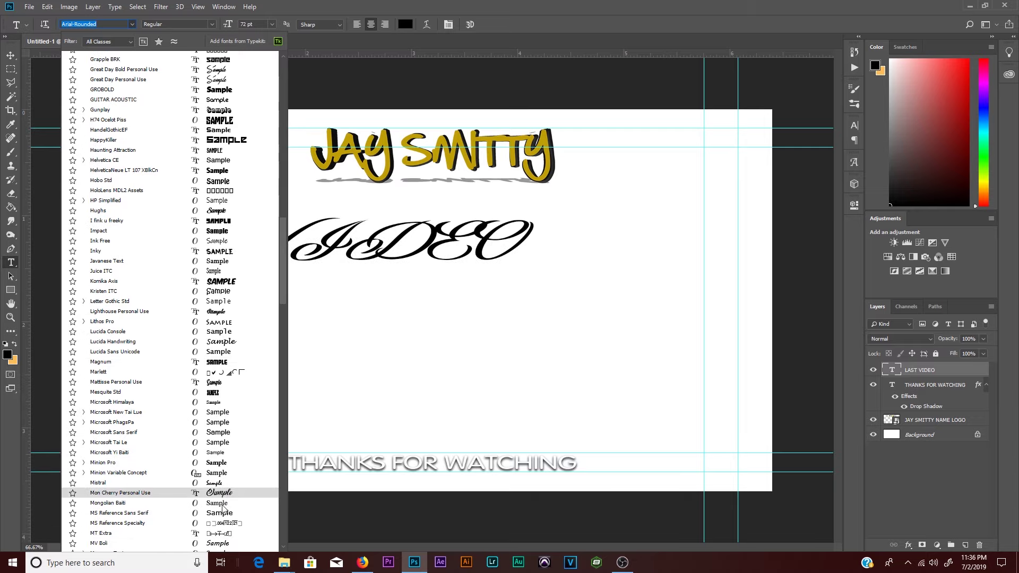
scroll(223, 510, "down", 1)
scroll(223, 509, "down", 1)
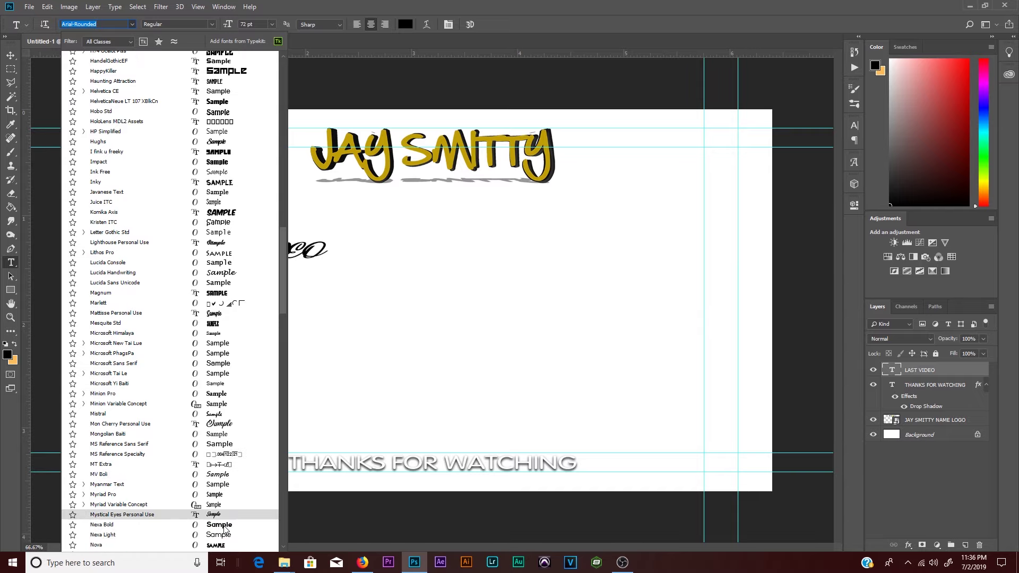
scroll(223, 515, "down", 2)
scroll(222, 513, "down", 1)
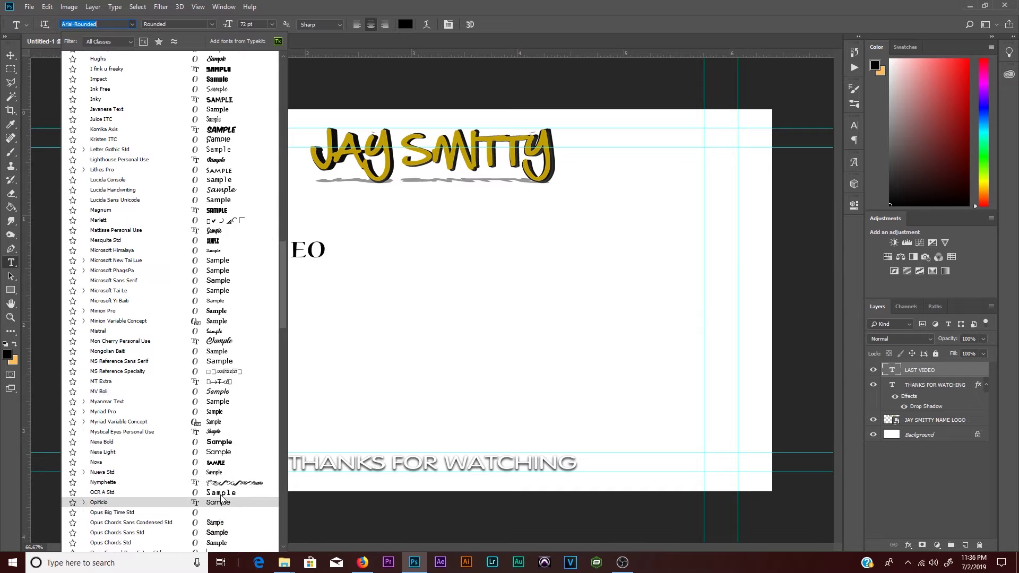
scroll(224, 516, "down", 1)
scroll(226, 515, "down", 3)
scroll(226, 514, "down", 2)
scroll(226, 512, "down", 2)
scroll(229, 509, "down", 3)
scroll(227, 508, "down", 1)
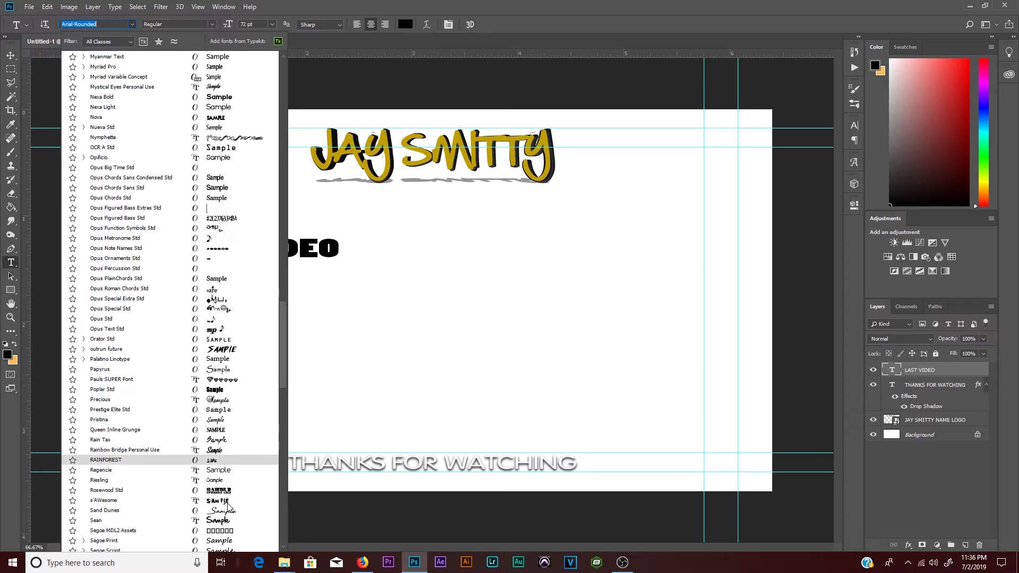
scroll(228, 508, "down", 2)
scroll(229, 508, "down", 2)
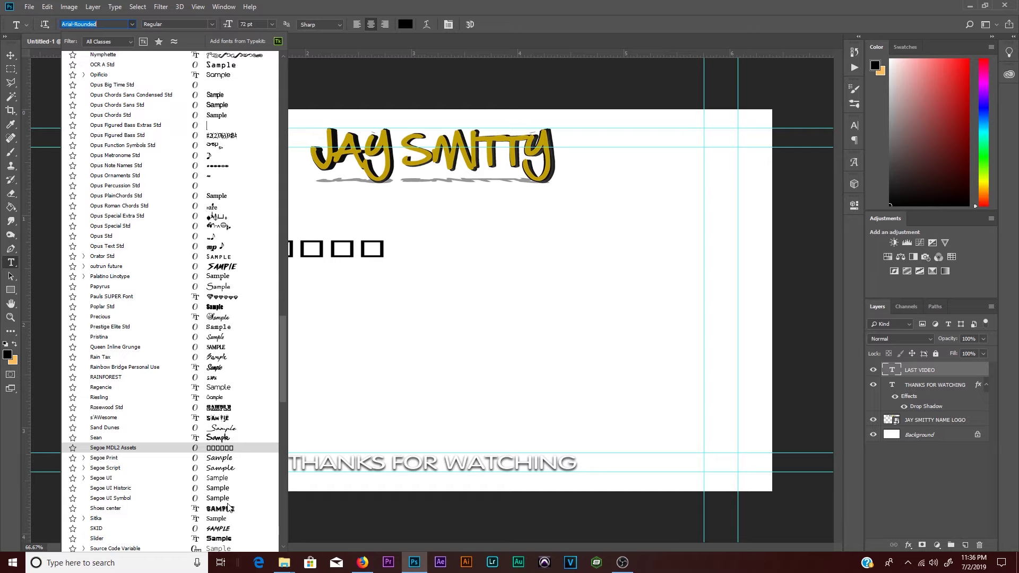
scroll(230, 512, "down", 1)
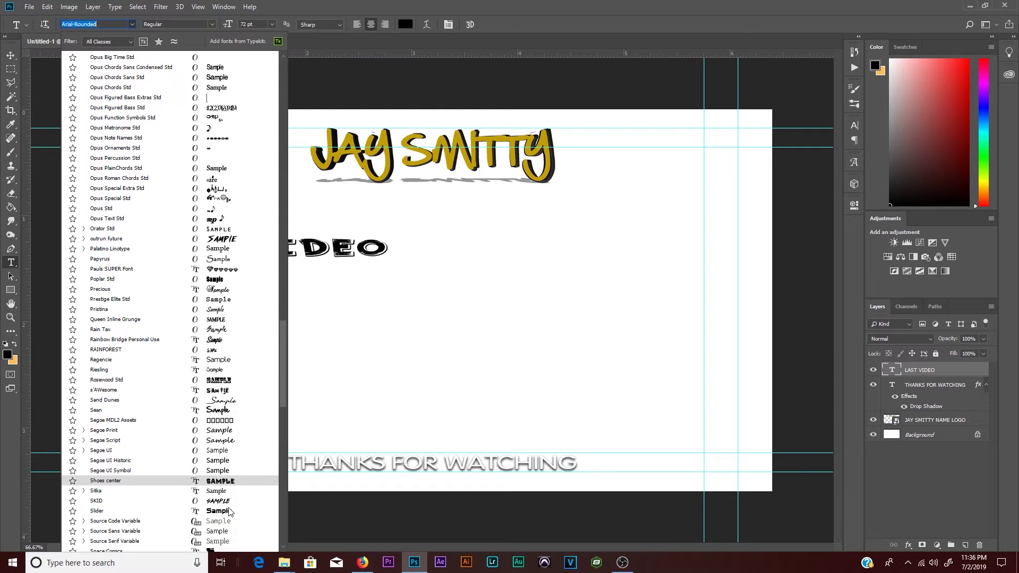
scroll(229, 512, "down", 2)
scroll(228, 507, "down", 1)
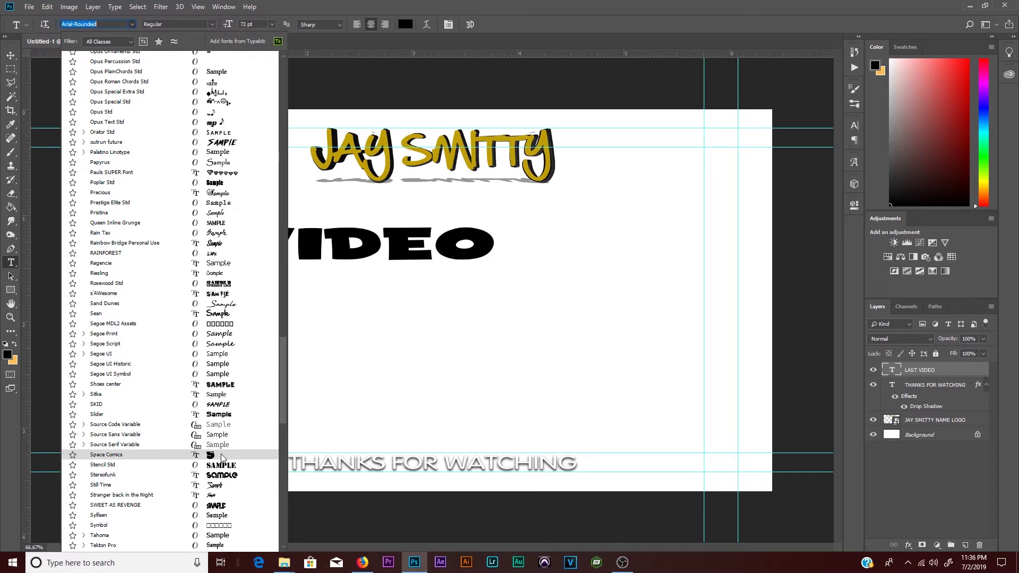
left_click(221, 458)
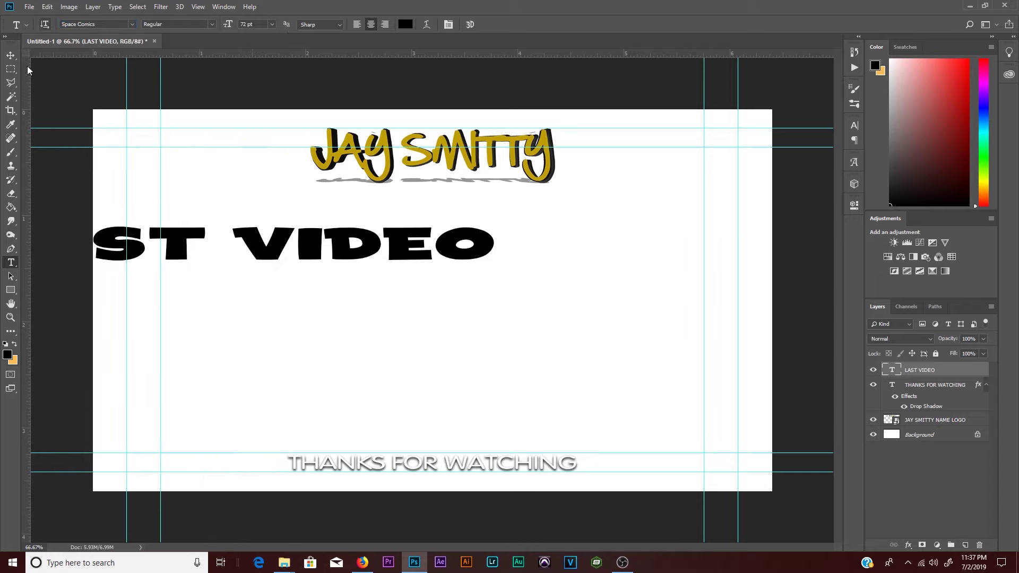
- Scale LAST VIDEO to about a third of its width and set it at the left guide beneath the logo
left_click(10, 54)
key("ctrl+t")
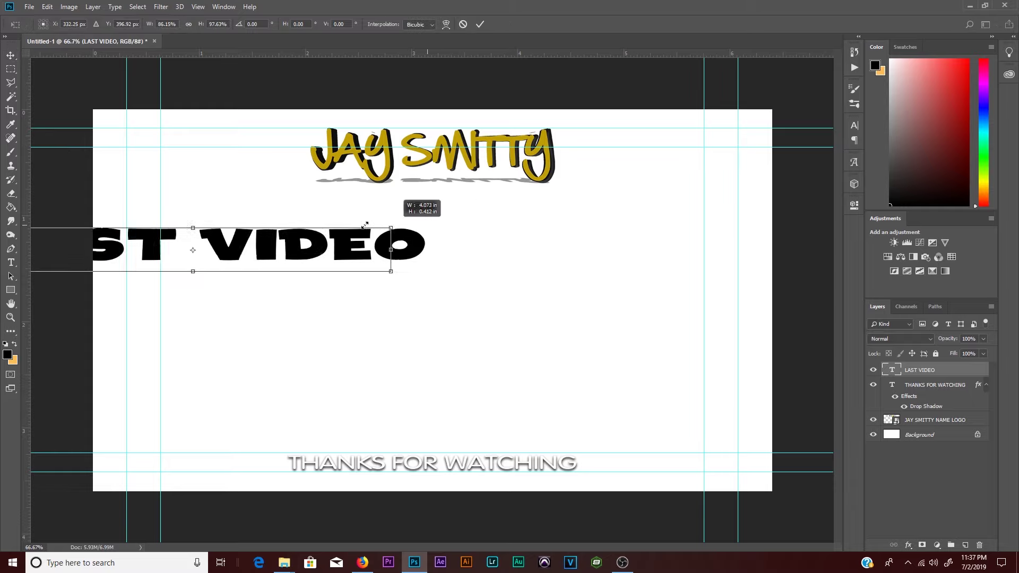
mouse_move(496, 225)
left_mouse_down()
mouse_move(176, 232)
mouse_move(314, 248)
left_mouse_up()
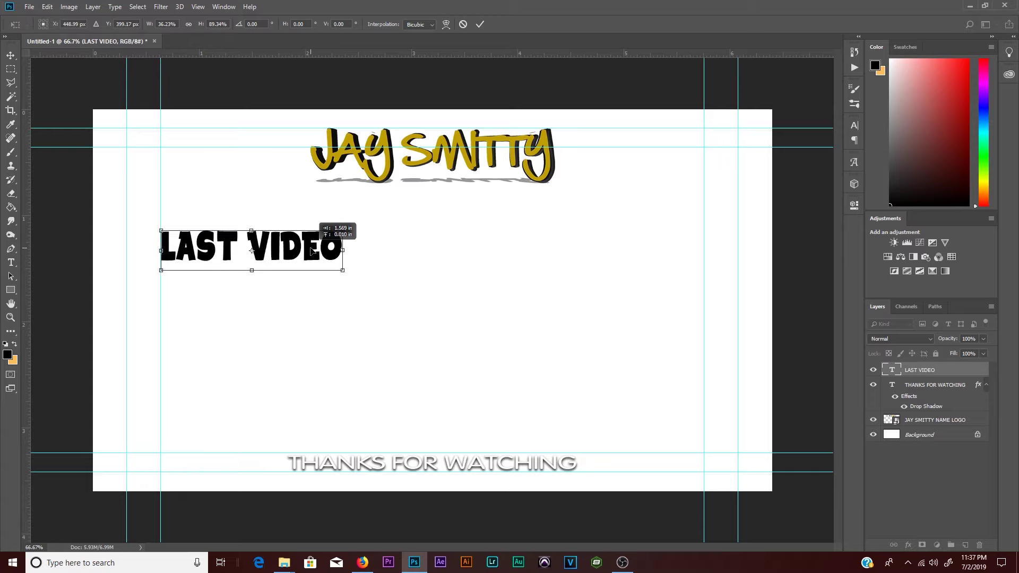
left_click_drag(314, 248, 313, 245)
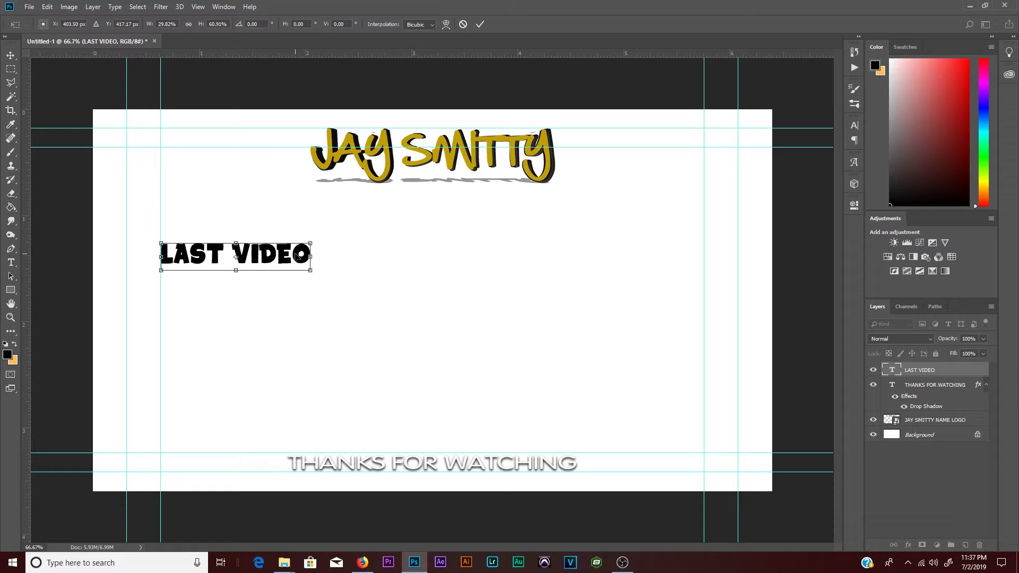
left_click_drag(298, 256, 299, 248)
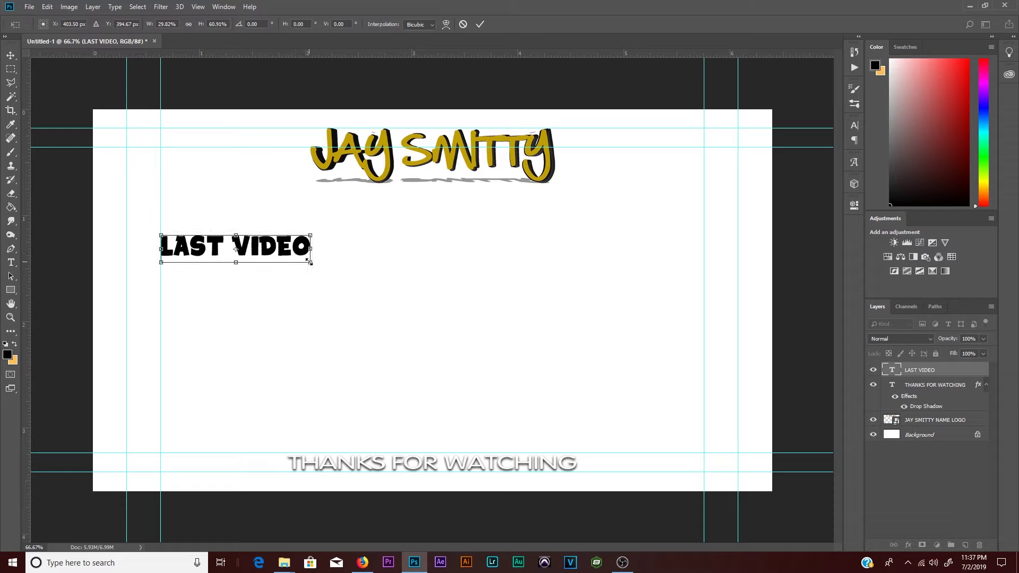
left_click_drag(306, 260, 301, 260)
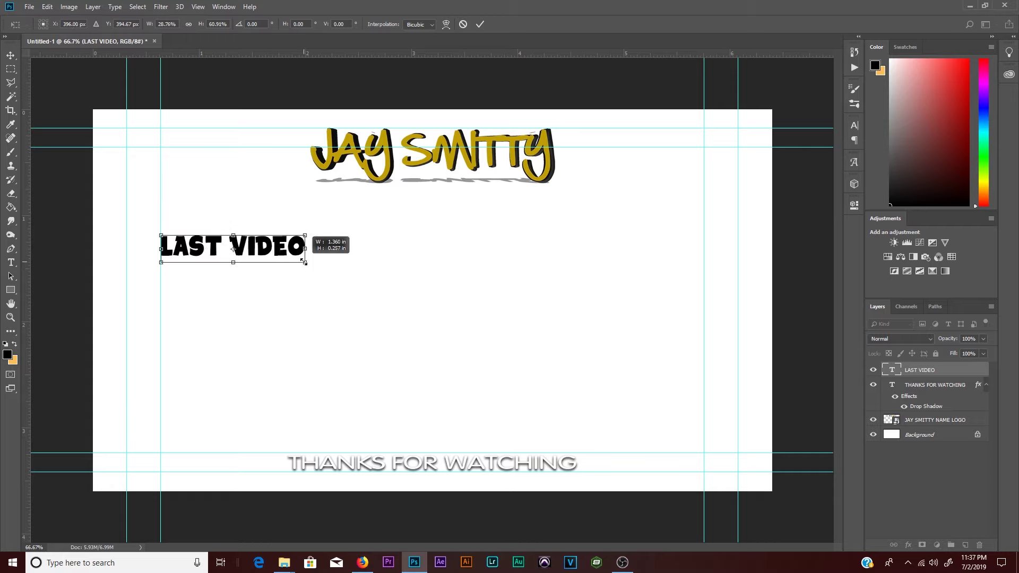
key("Return")
left_click_drag(278, 259, 260, 234)
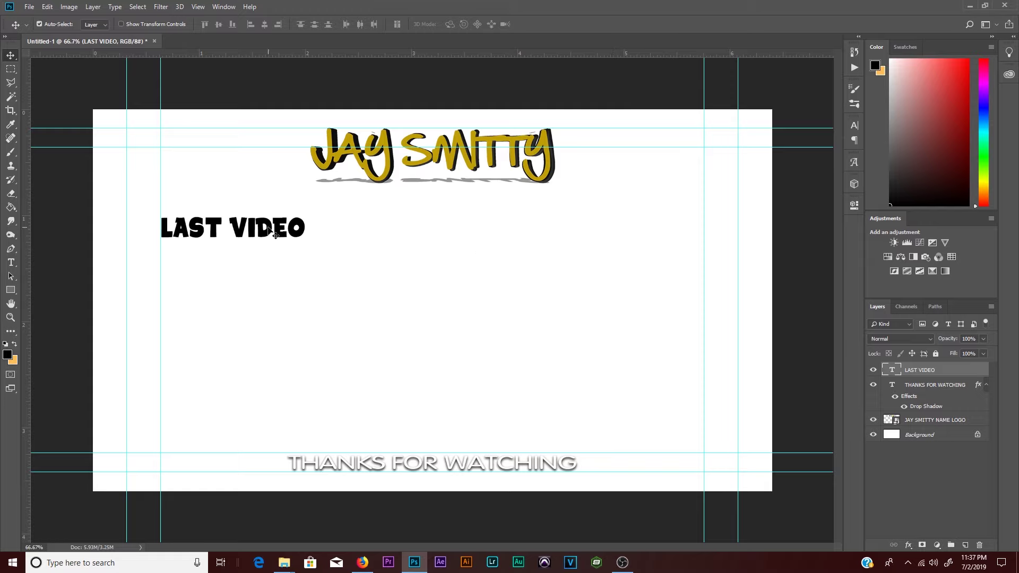
left_click_drag(272, 234, 271, 235)
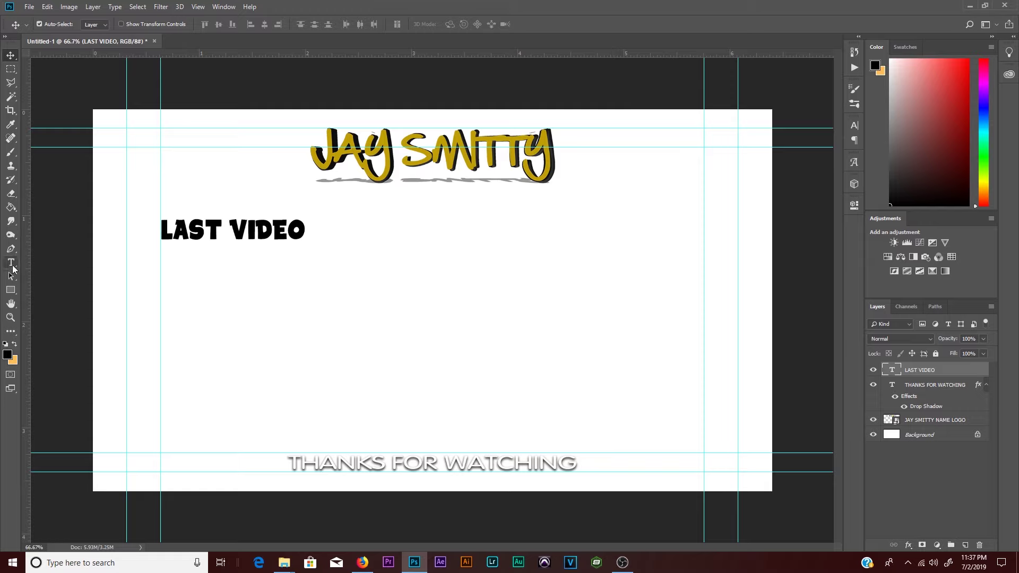
- Duplicate the LAST VIDEO layer and move the copy to the canvas's right side at the same height
right_click(931, 366)
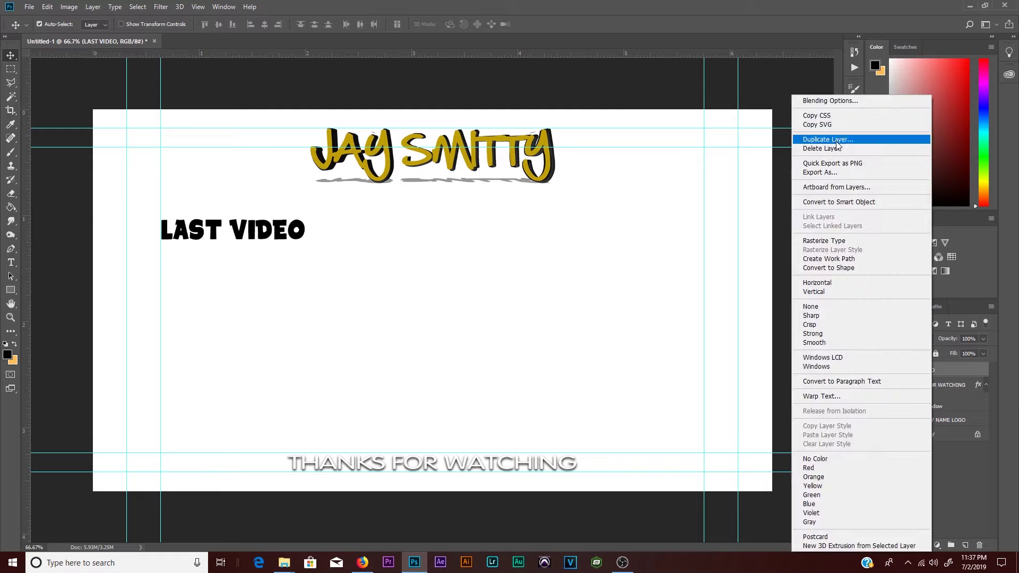
left_click(844, 141)
left_click(597, 156)
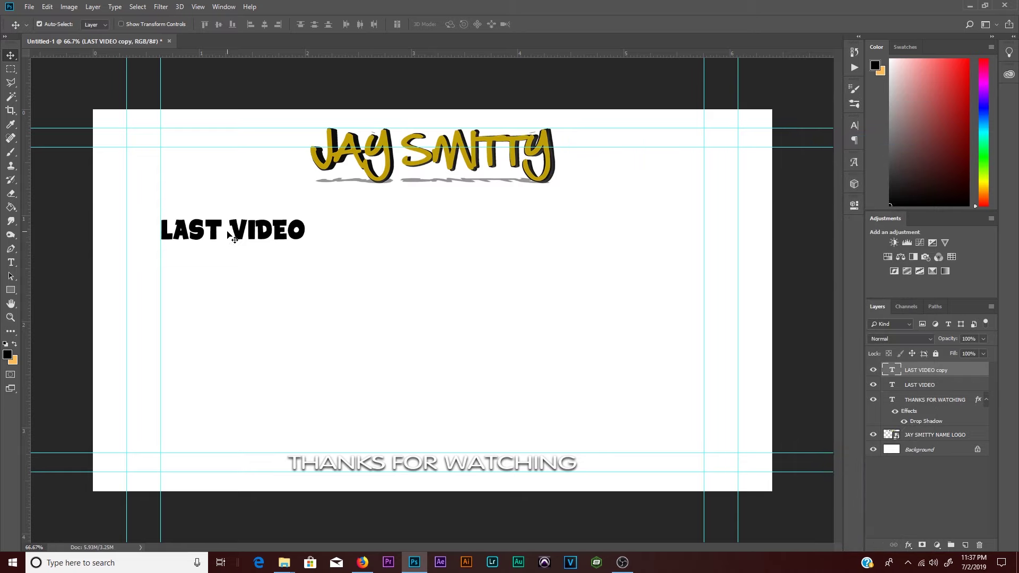
left_click_drag(263, 241, 619, 234)
left_click(10, 262)
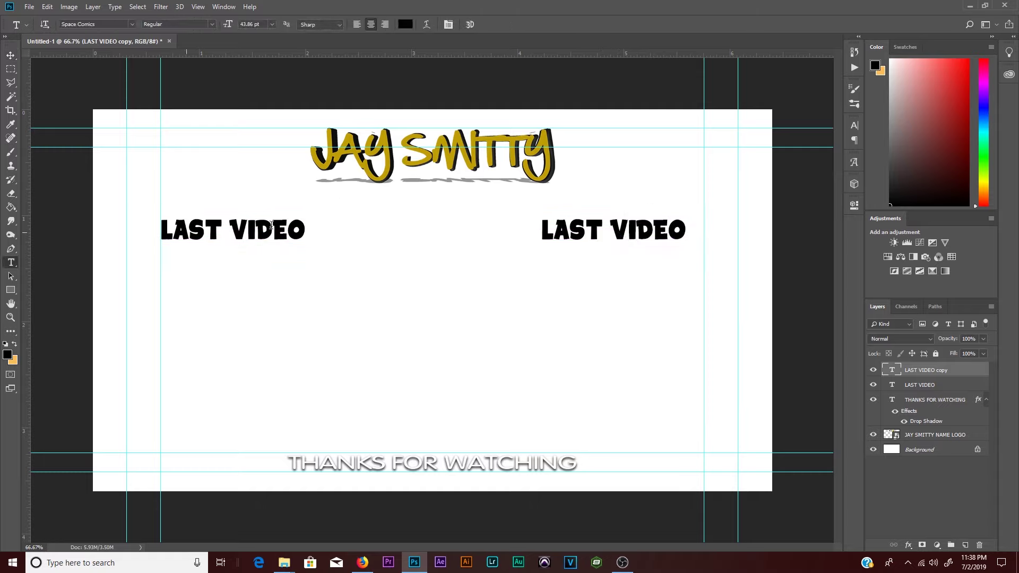
- Retype the right-hand copy to read SUBSCRIBE and shift it toward the right guide
left_click(683, 229)
key("BackSpace")
key("BackSpace")
key("BackSpace")
key("BackSpace")
key("BackSpace")
key("BackSpace")
key("BackSpace")
key("BackSpace")
key("BackSpace")
type("SUBSCRIBE")
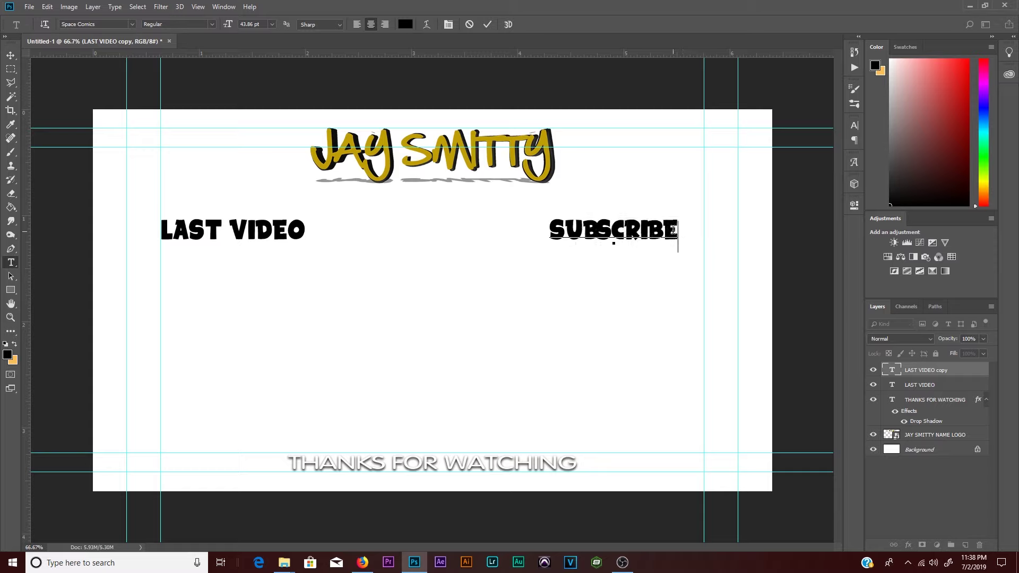
left_click(10, 55)
left_click_drag(617, 236, 614, 245)
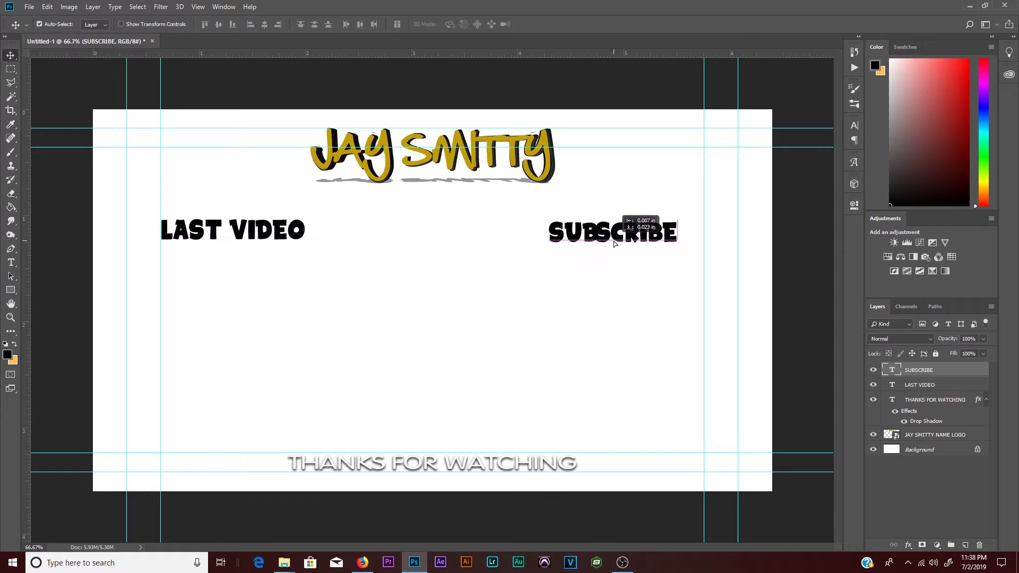
- Move SUBSCRIBE up against the right guide, level with LAST VIDEO
left_click_drag(614, 245, 611, 244)
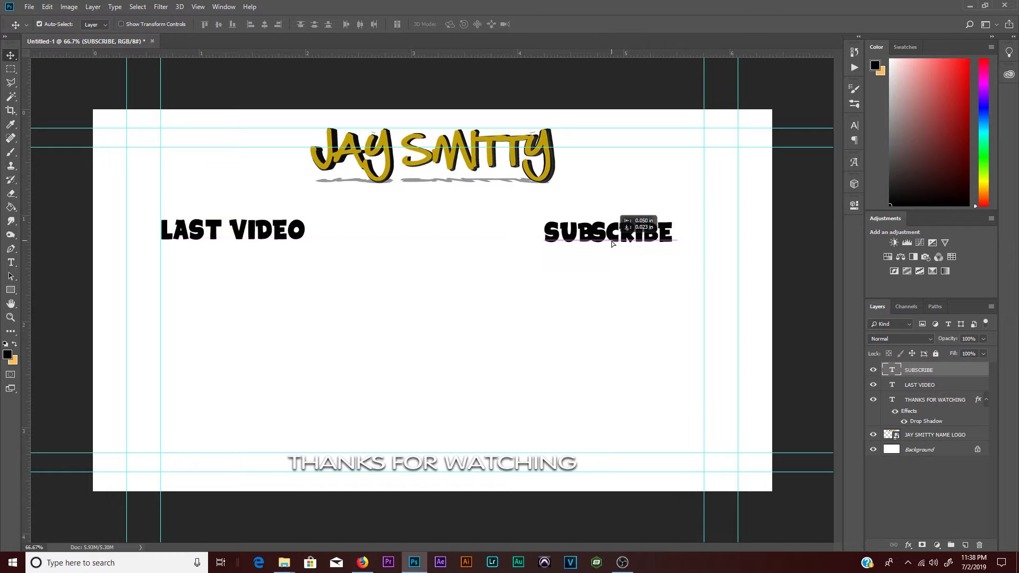
left_click_drag(612, 244, 686, 238)
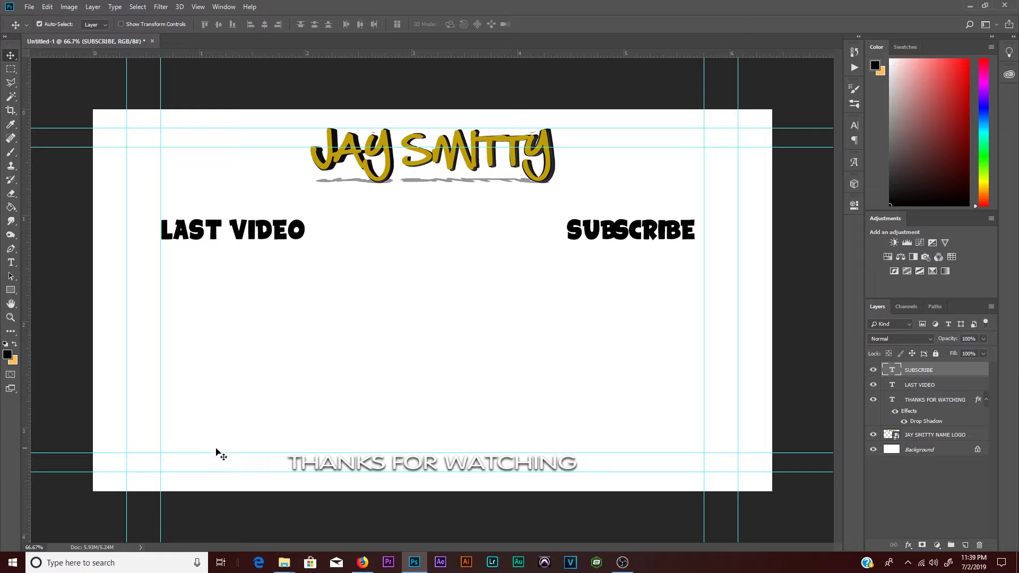
left_click(325, 469)
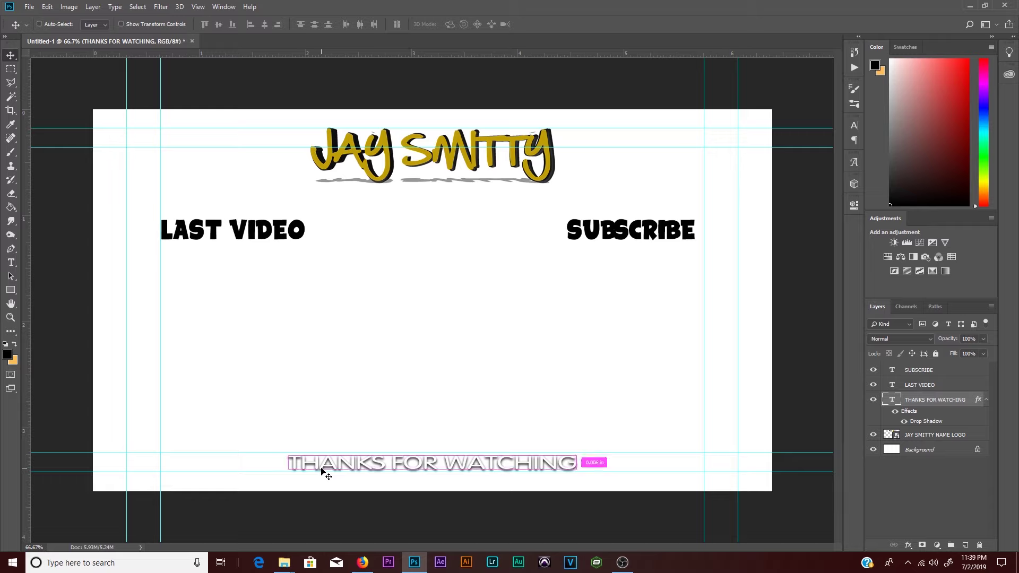
- Narrow THANKS FOR WATCHING from its left side and re-centre it along the bottom
key("ctrl+t")
left_click_drag(289, 456, 333, 454)
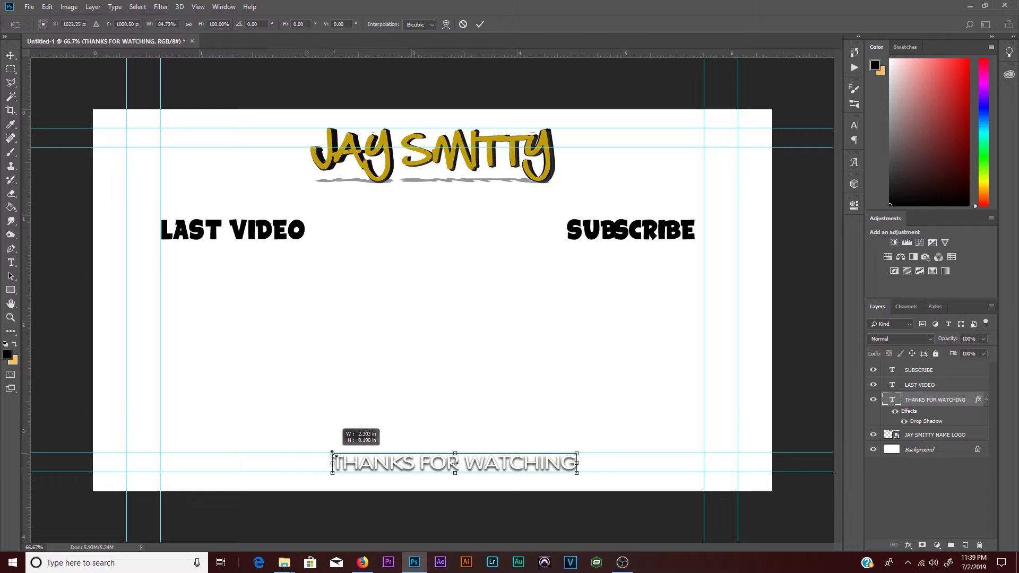
key("Return")
left_click_drag(389, 465, 363, 468)
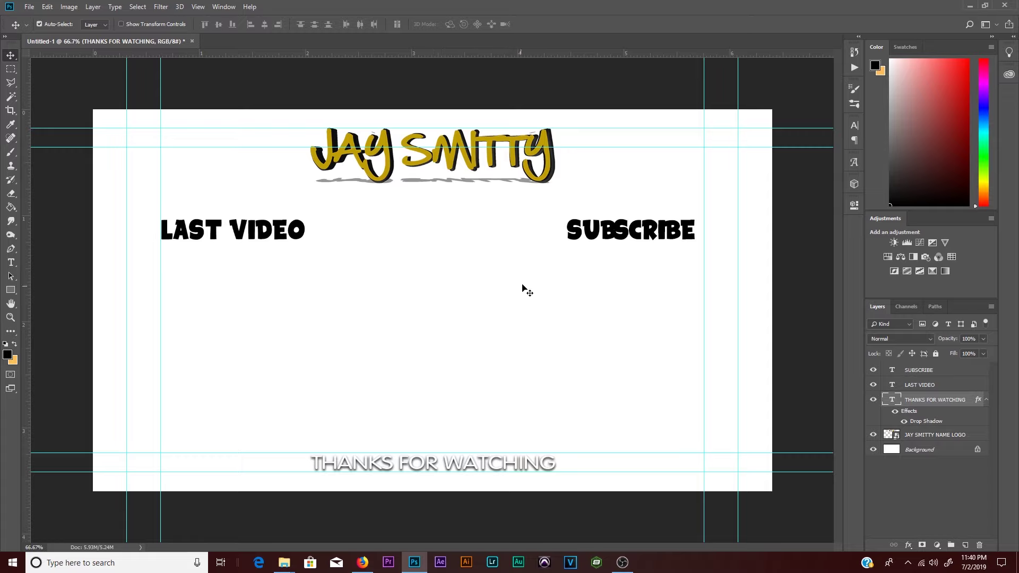
left_click(30, 6)
- Dismiss the New Document dialog that keeps appearing
key("Escape")
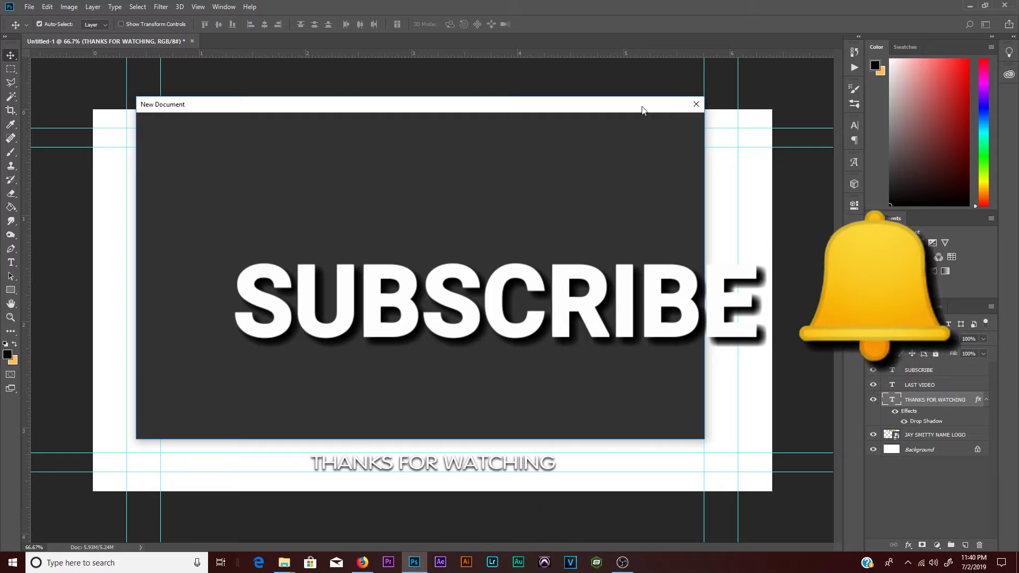
left_click_drag(660, 107, 698, 144)
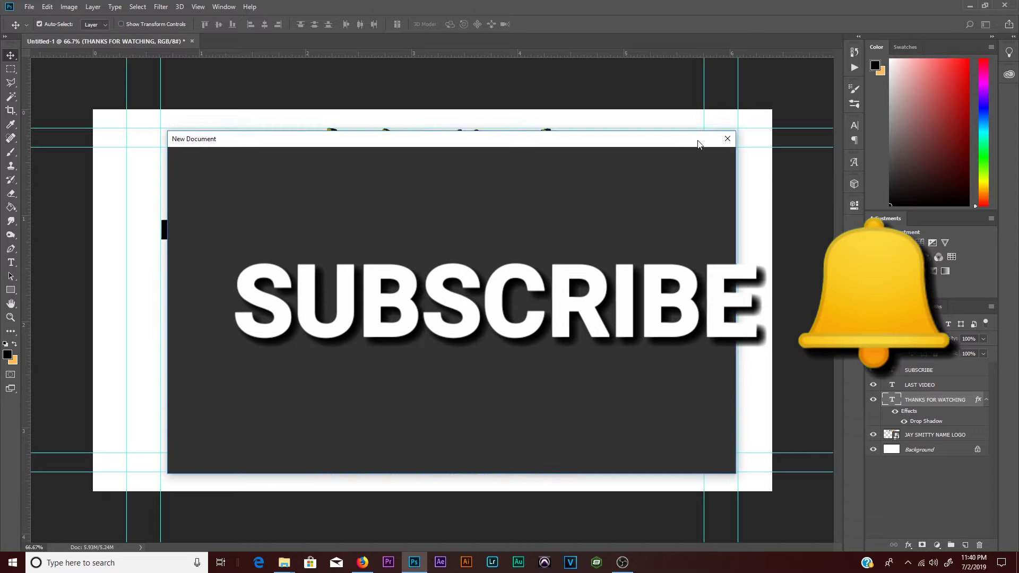
left_click(727, 138)
left_click(29, 7)
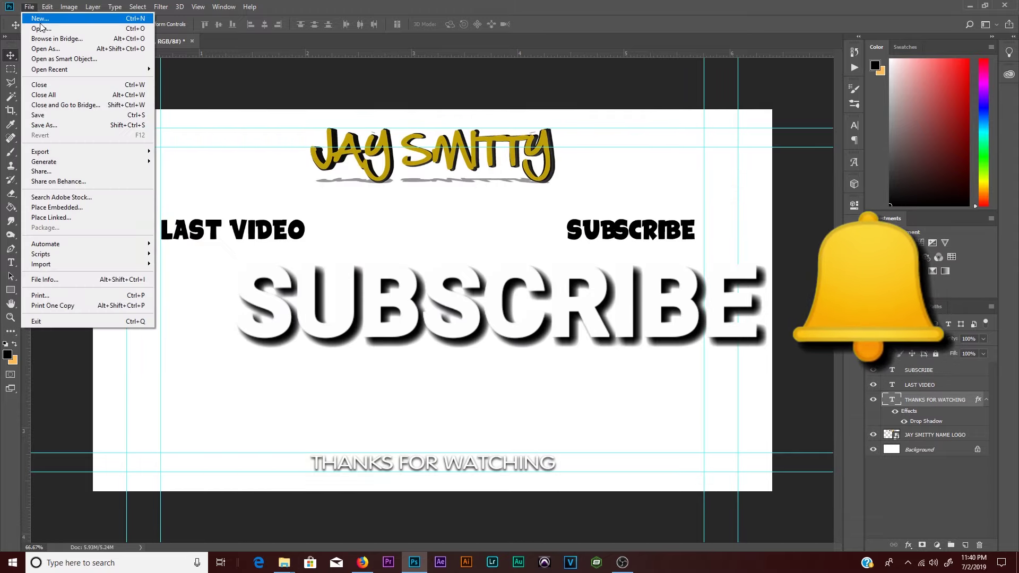
left_click(39, 19)
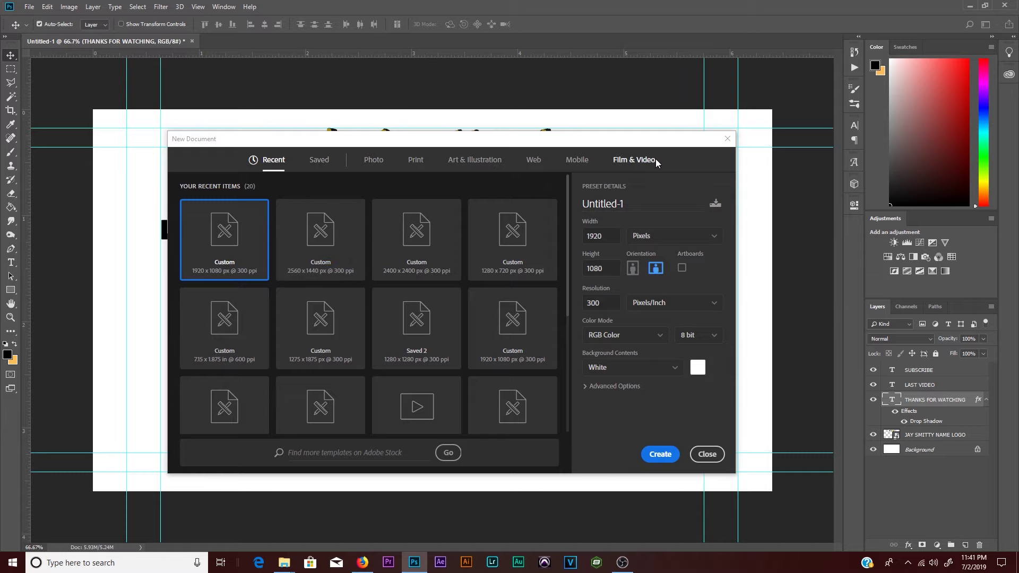
left_click(727, 138)
- Open JAY SMITTY BANNER.psd from the jay smitty artwork folder
left_click(969, 6)
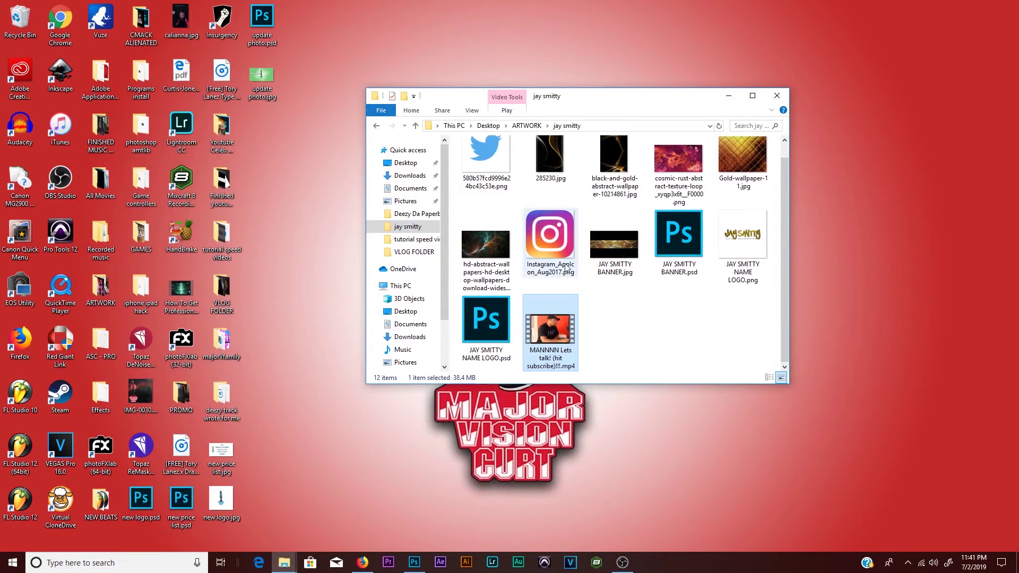
scroll(680, 254, "up", 1)
double_click(681, 253)
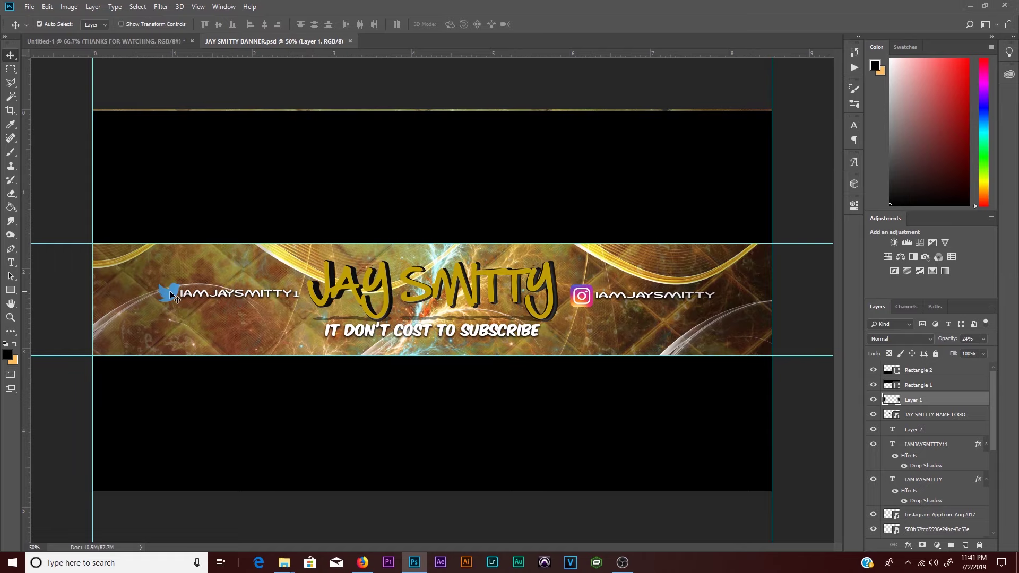
- Drag the banner's gradient layer into the end screen and hide gradient Layer 1
left_click_drag(175, 296, 111, 40)
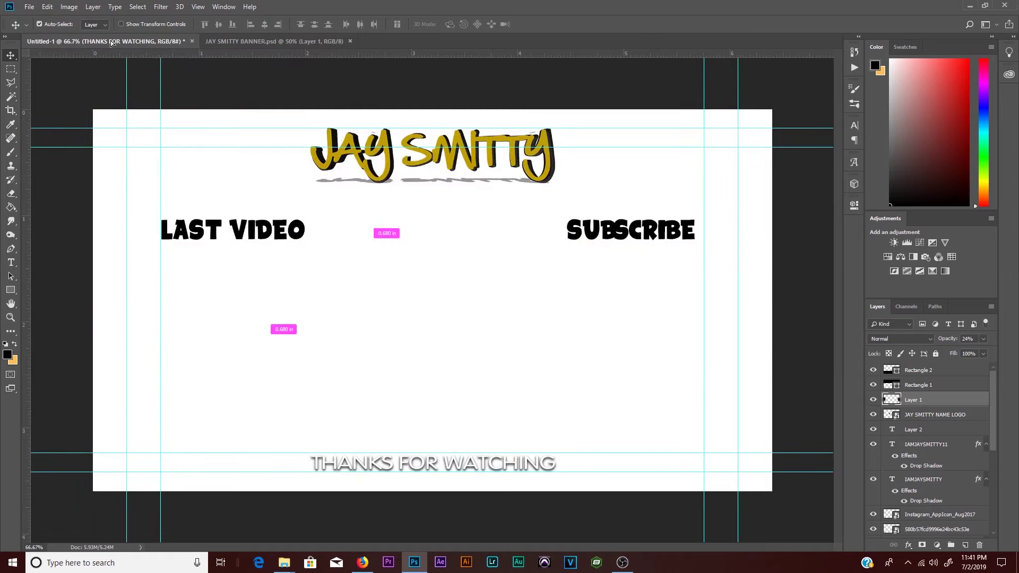
mouse_move(110, 40)
left_mouse_down()
mouse_move(560, 272)
mouse_move(763, 245)
left_mouse_up()
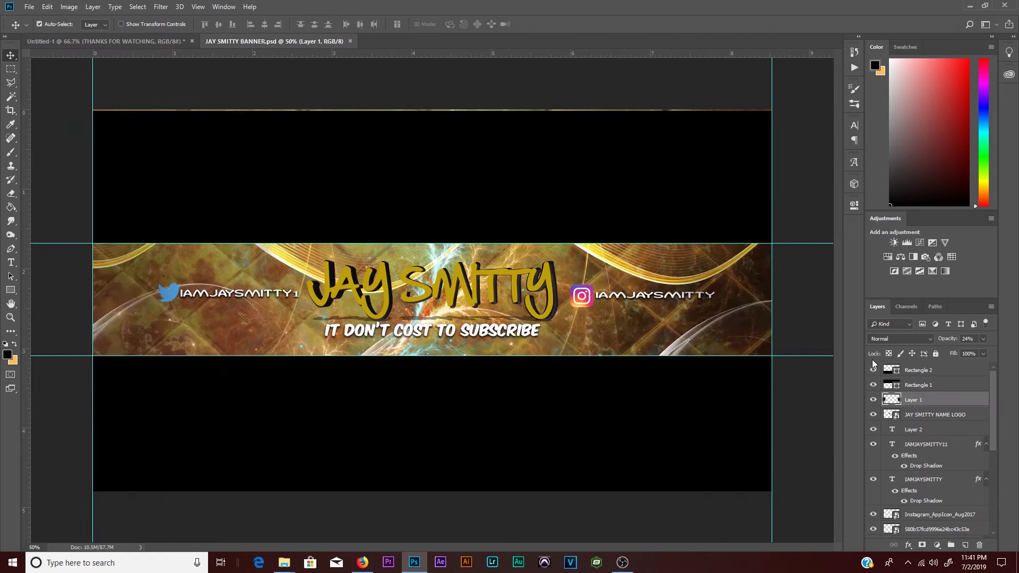
left_click_drag(763, 246, 882, 401)
left_click(873, 399)
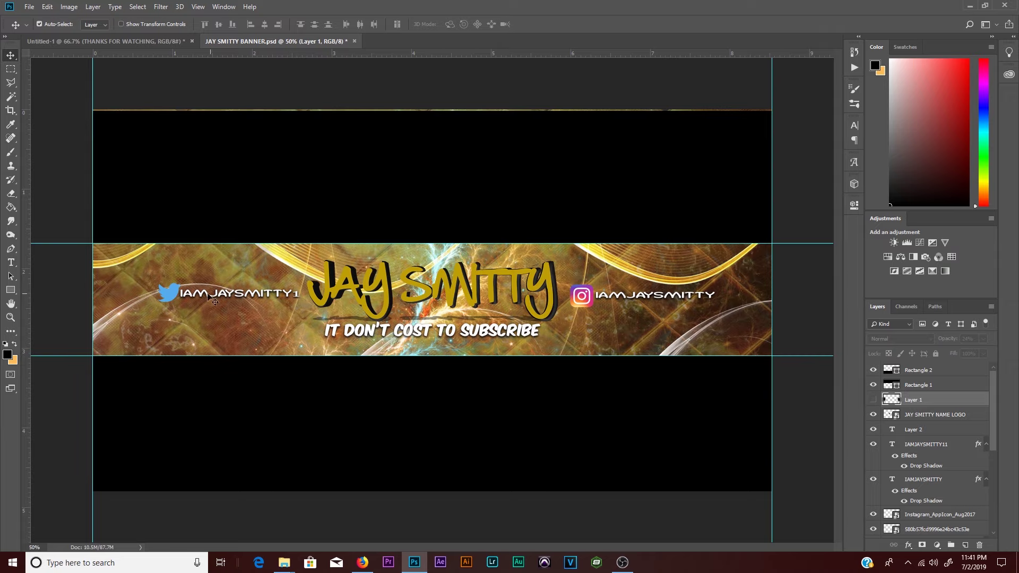
- Copy the Twitter bird and handle to the lower left, then bring over the Instagram icon
mouse_move(168, 296)
left_mouse_down()
mouse_move(129, 45)
mouse_move(148, 450)
left_mouse_up()
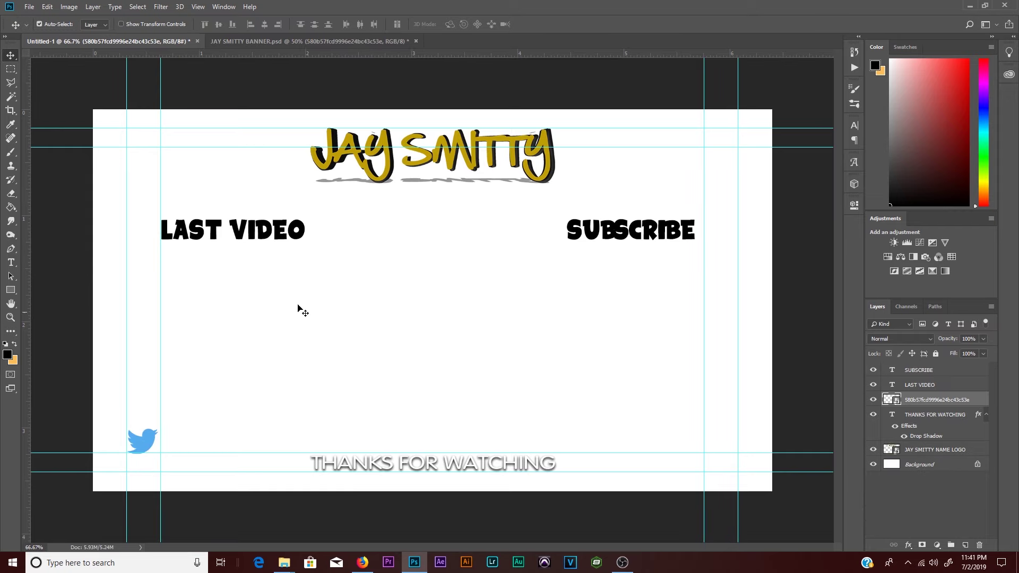
left_click(265, 42)
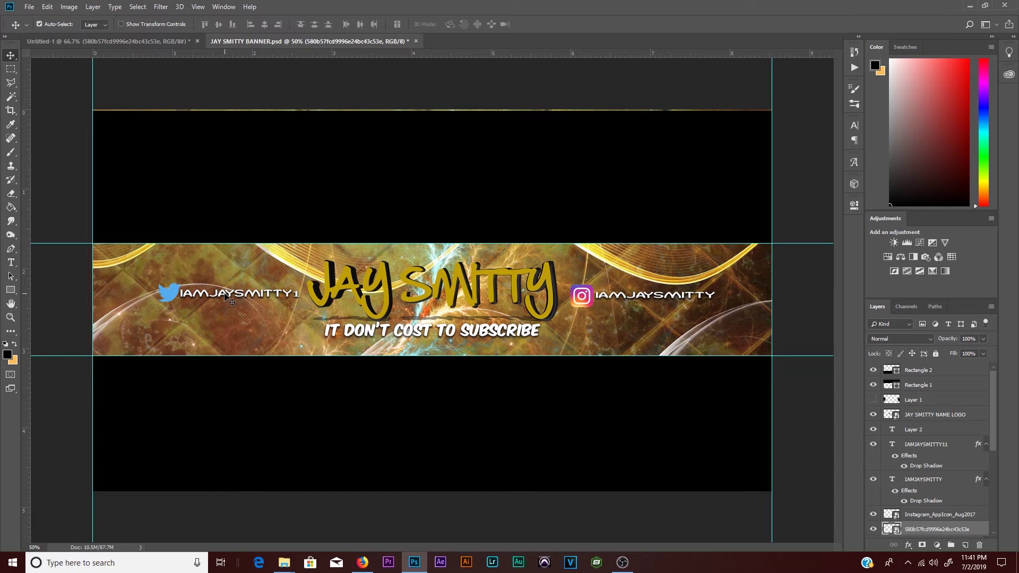
mouse_move(225, 296)
left_mouse_down()
mouse_move(91, 106)
mouse_move(205, 444)
mouse_move(253, 443)
left_mouse_up()
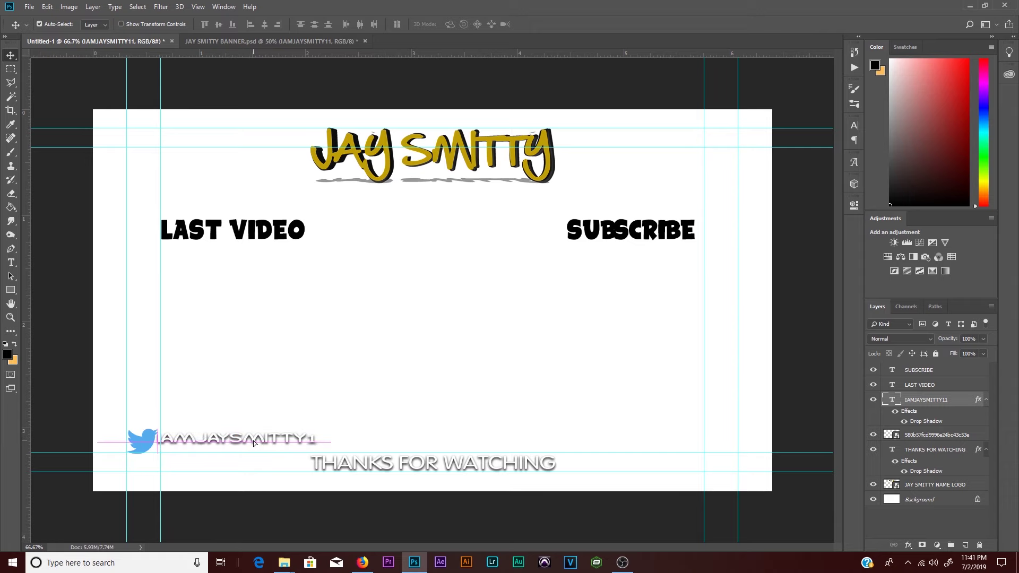
left_click(273, 41)
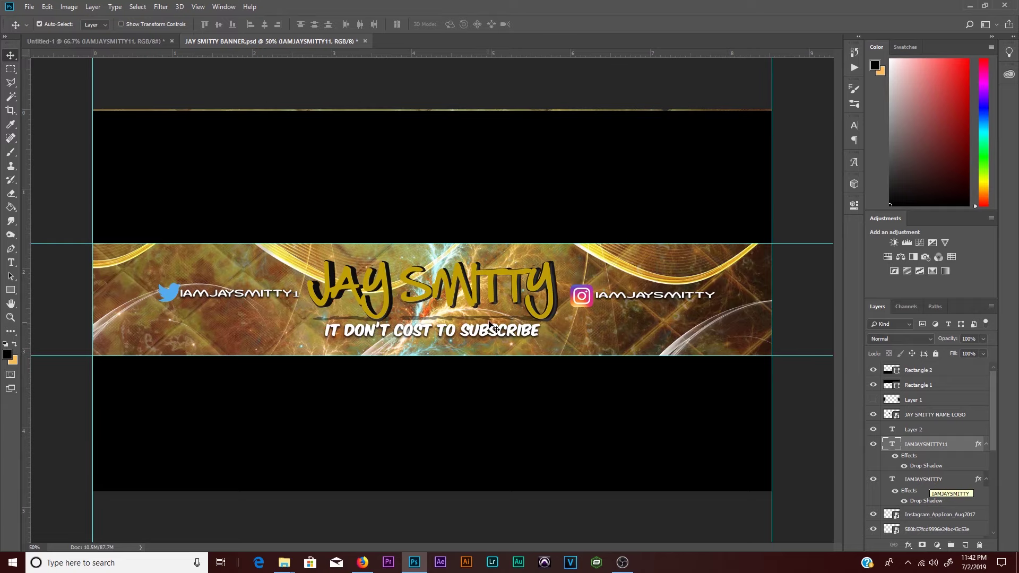
mouse_move(588, 300)
left_mouse_down()
mouse_move(211, 71)
mouse_move(570, 443)
left_mouse_up()
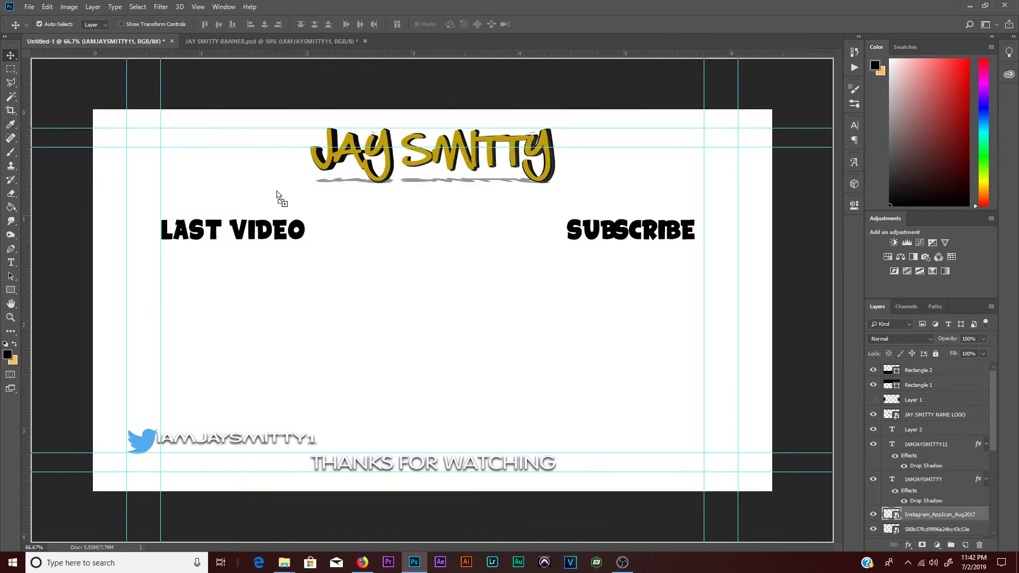
left_click_drag(570, 443, 617, 444)
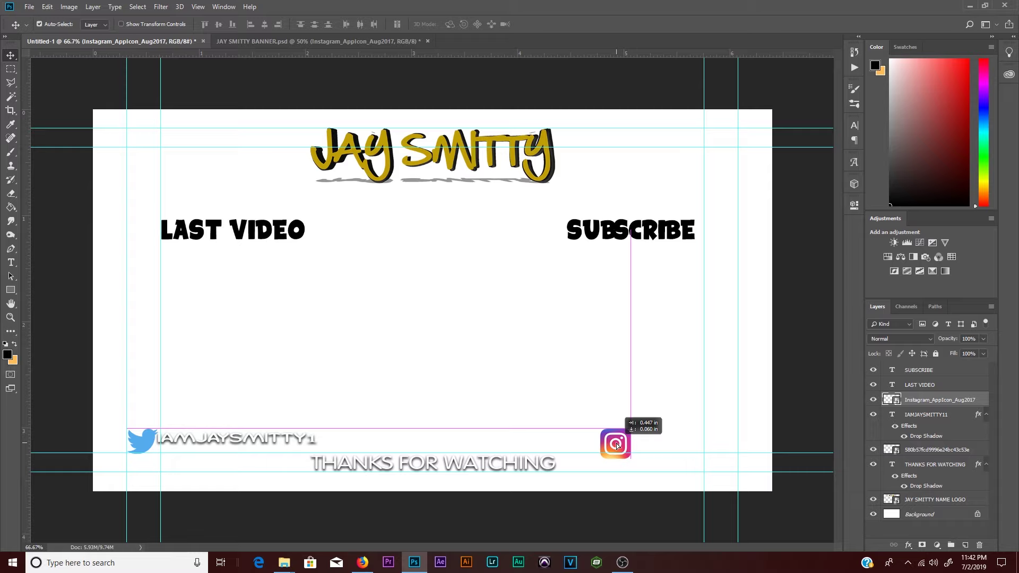
- Place the Instagram icon at the lower right and scale it down to about a quarter size
left_click_drag(618, 445, 618, 445)
key("ctrl")
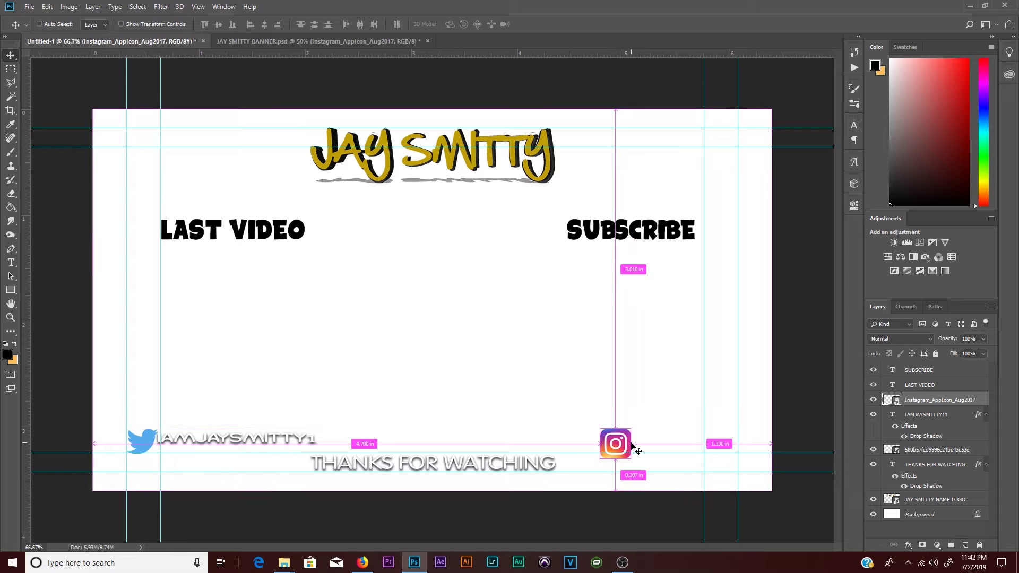
key("ctrl+t")
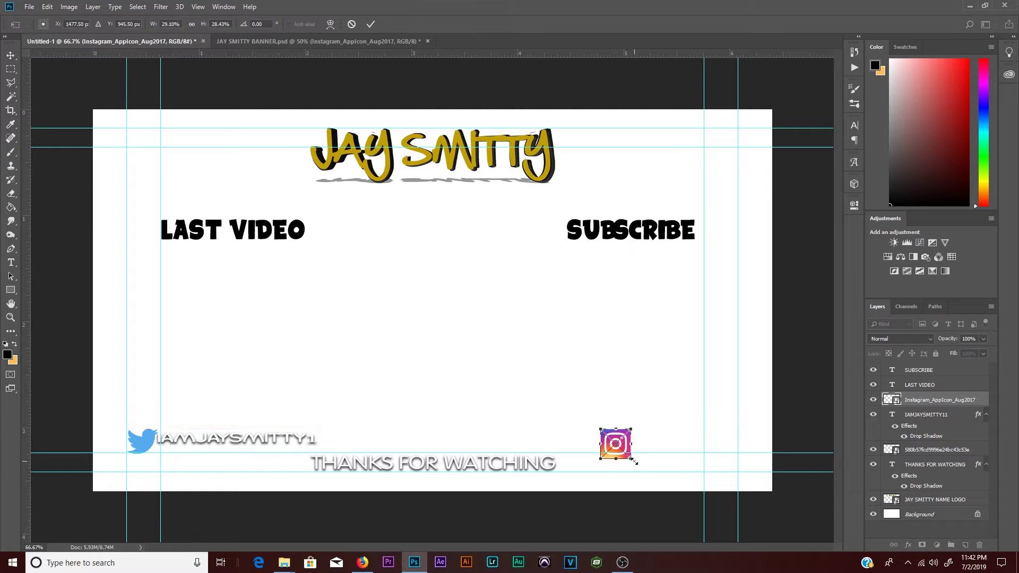
left_click_drag(634, 459, 632, 457)
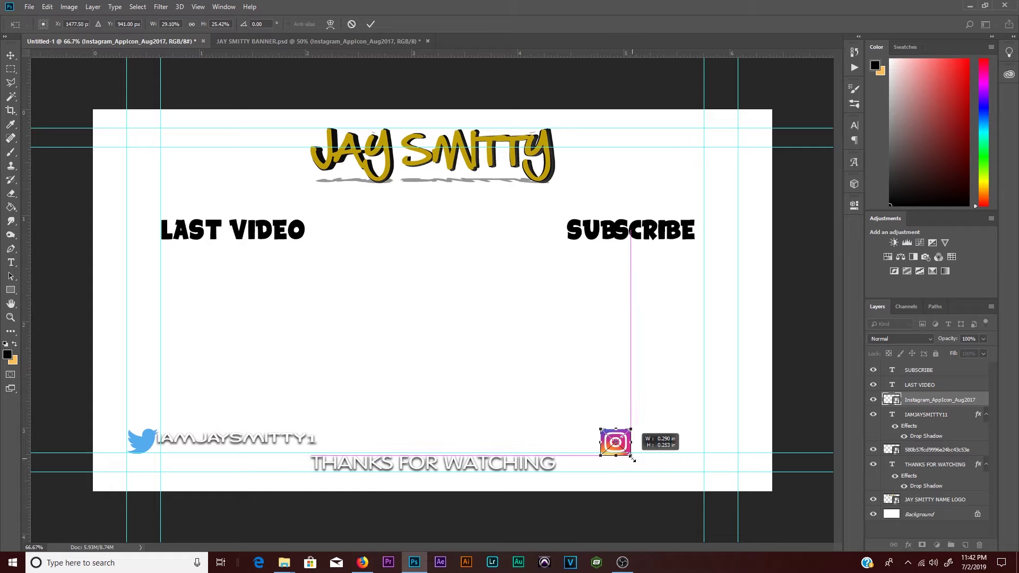
left_click_drag(632, 459, 628, 459)
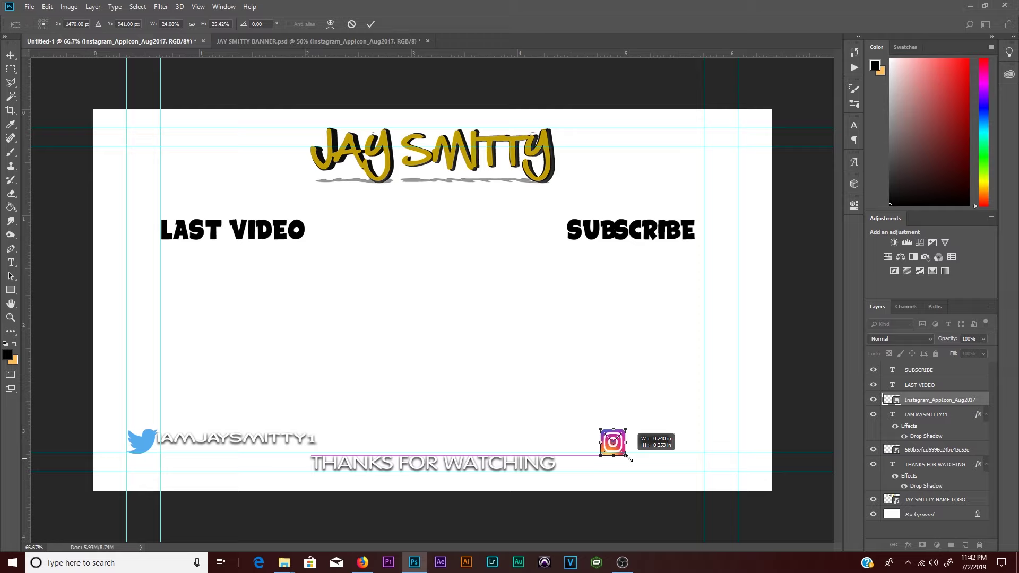
left_click_drag(629, 460, 628, 458)
key("Return")
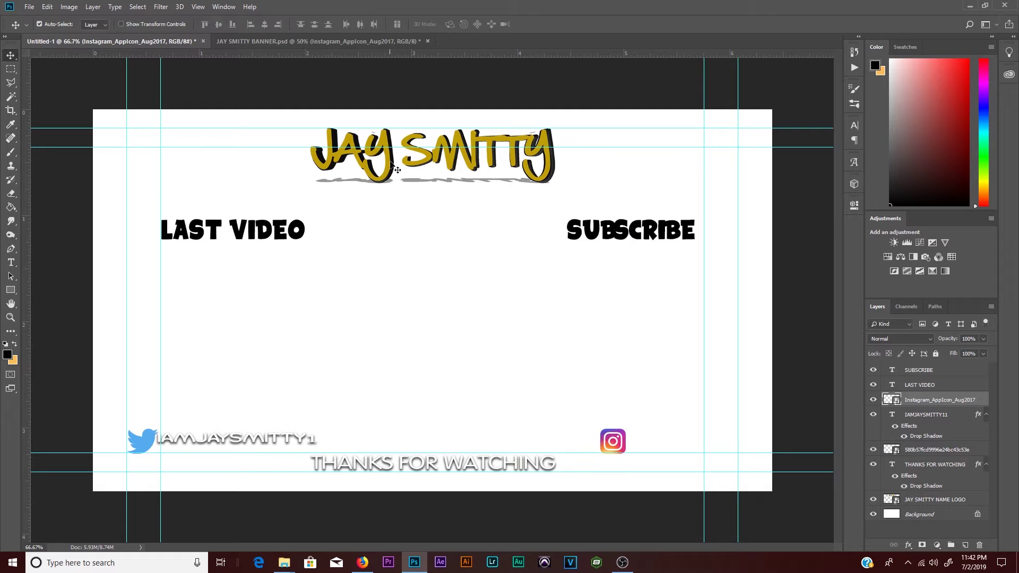
left_click(260, 41)
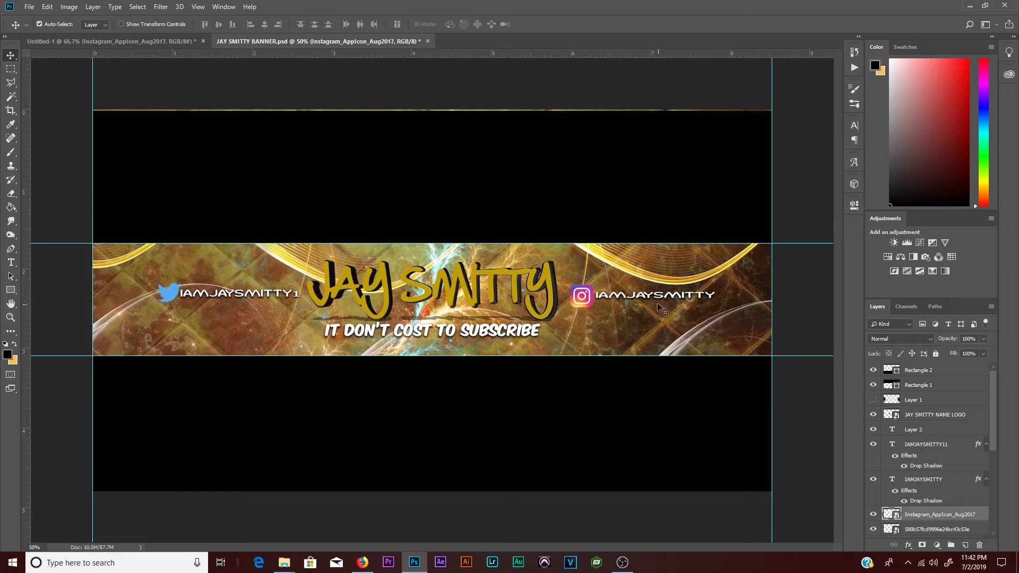
- Bring the Instagram handle beside its icon and line both up with the Twitter row
left_click_drag(672, 300, 640, 379)
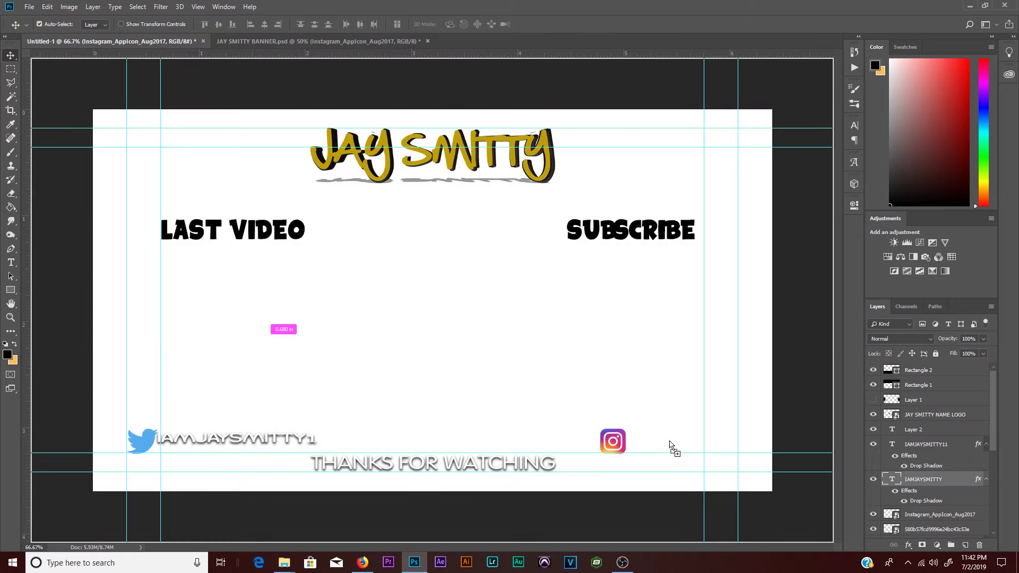
mouse_move(640, 380)
left_mouse_down()
mouse_move(667, 447)
mouse_move(709, 444)
left_mouse_up()
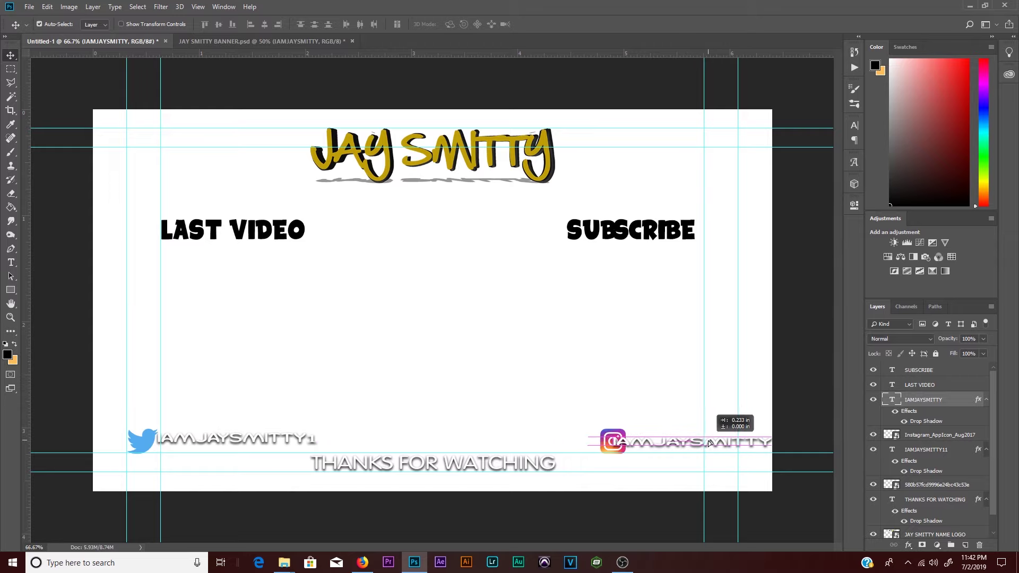
left_click_drag(613, 449, 600, 450)
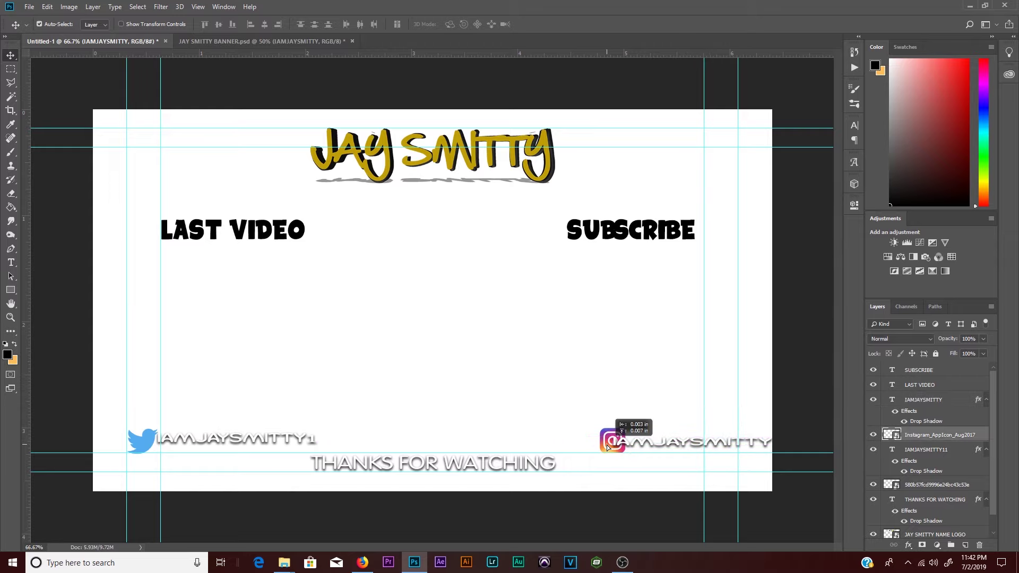
left_click_drag(601, 450, 587, 448)
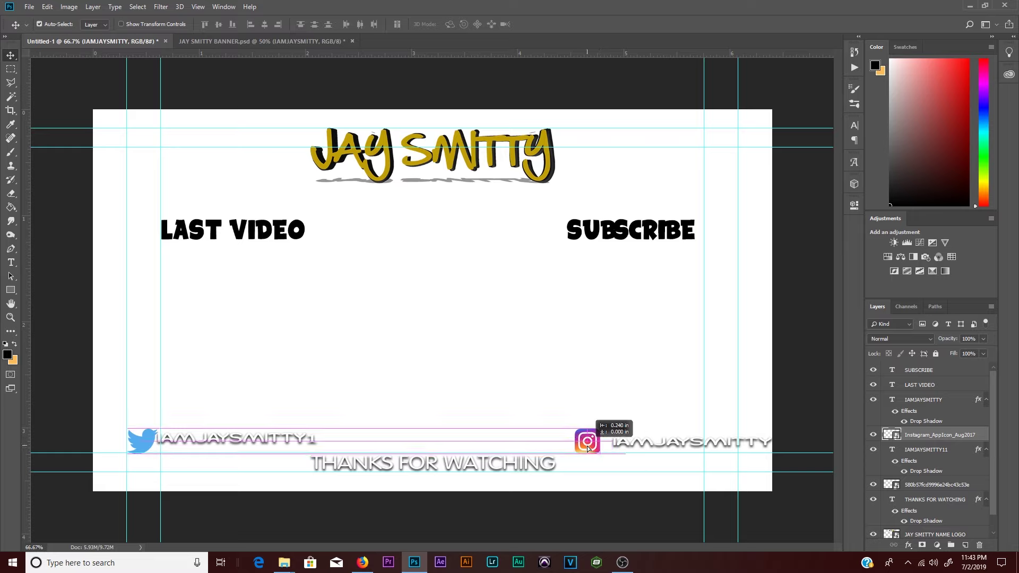
left_click_drag(649, 446, 636, 445)
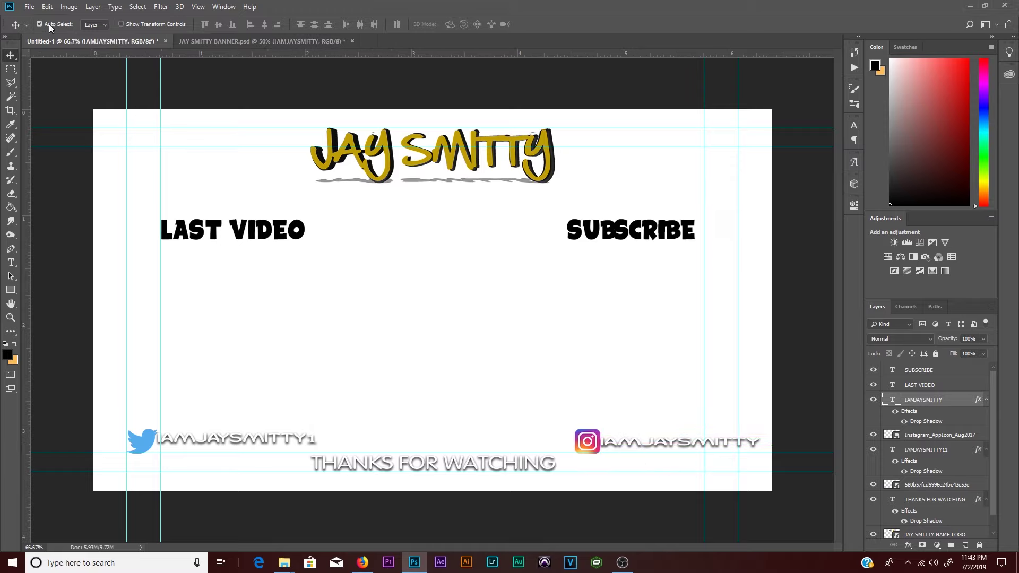
left_click(29, 7)
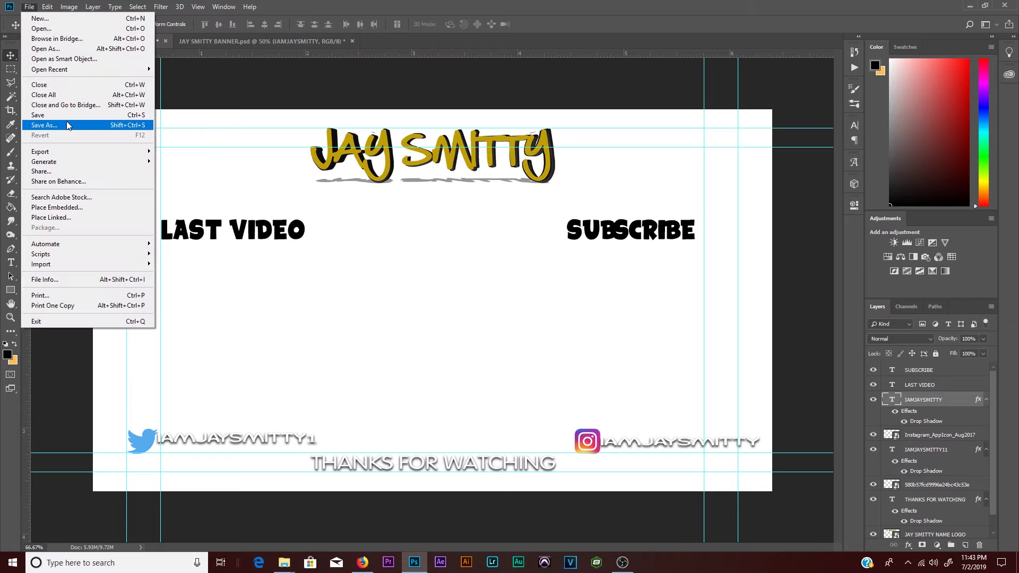
- Save the end screen as END VIDEO.psd and hide the white Background layer
left_click(45, 126)
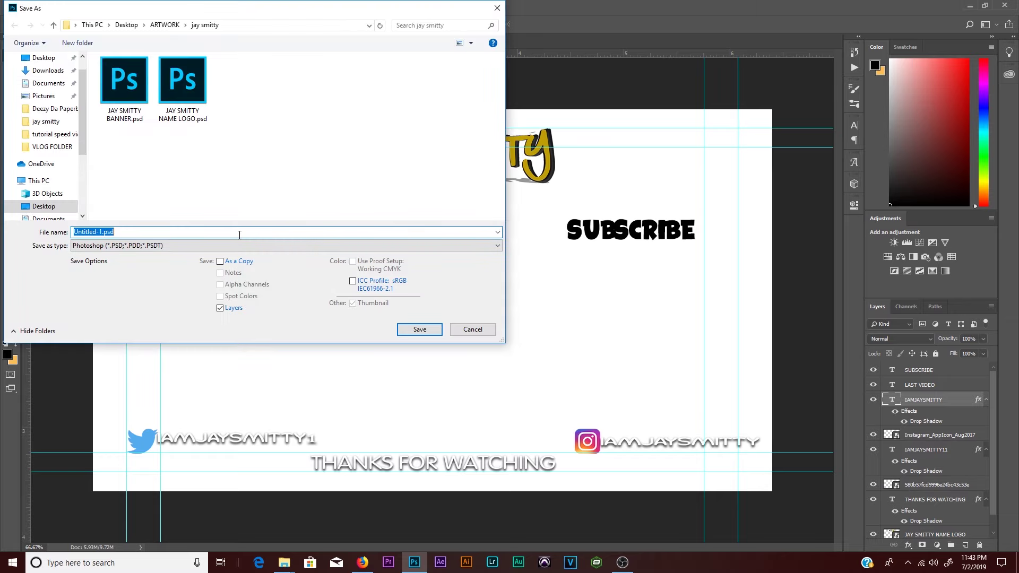
type("END VIDEO")
key("Return")
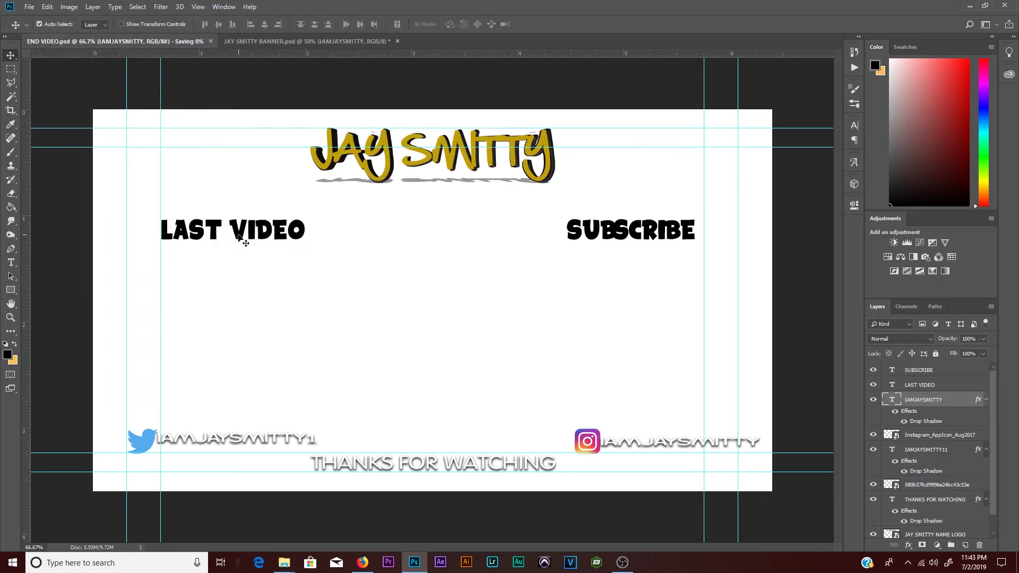
scroll(912, 494, "down", 1)
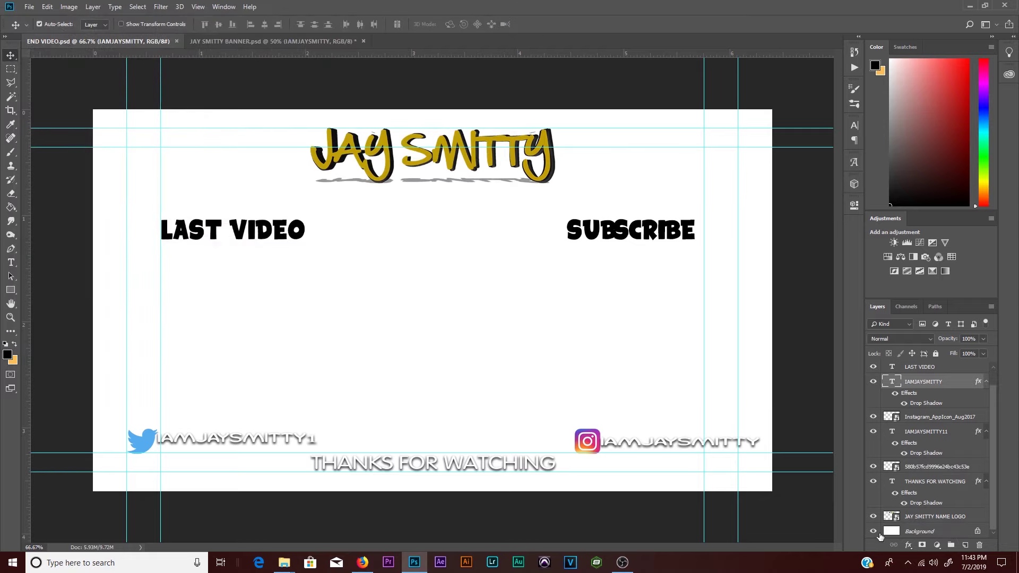
left_click(873, 532)
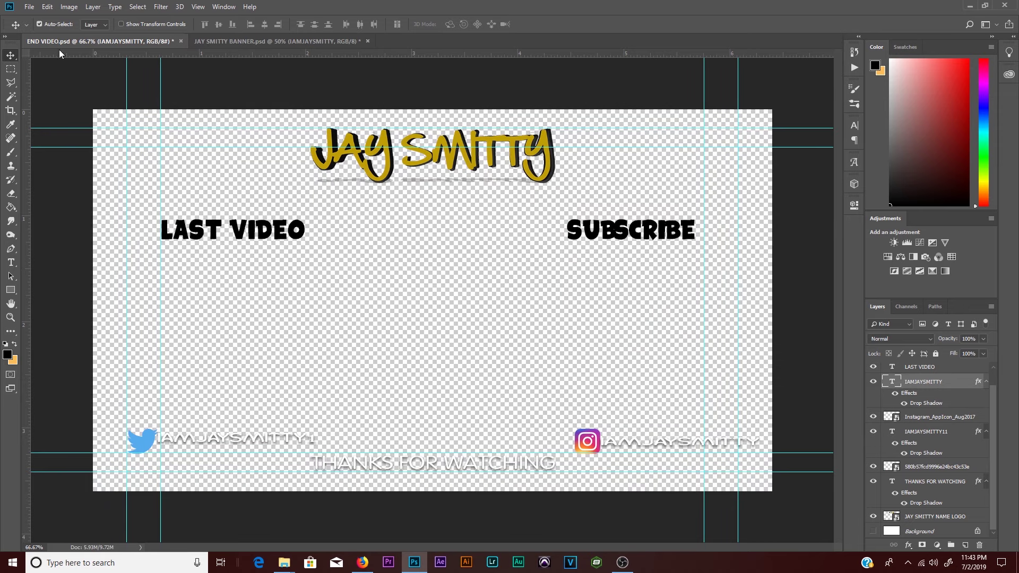
- Save a copy in a different image format, accept its options, and quit Photoshop
left_click(29, 7)
left_click(45, 125)
left_click(184, 245)
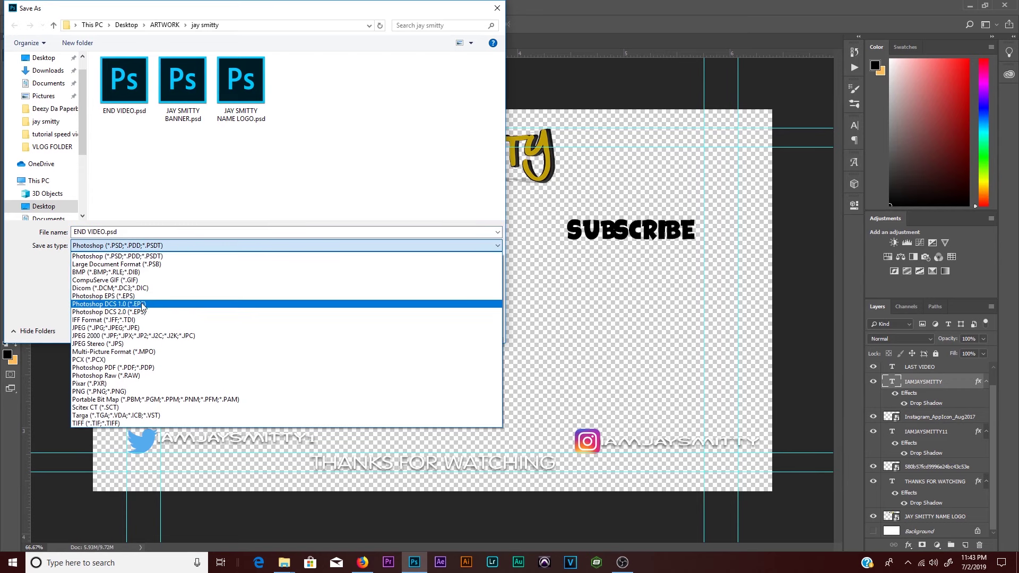
left_click(371, 320)
left_click(419, 329)
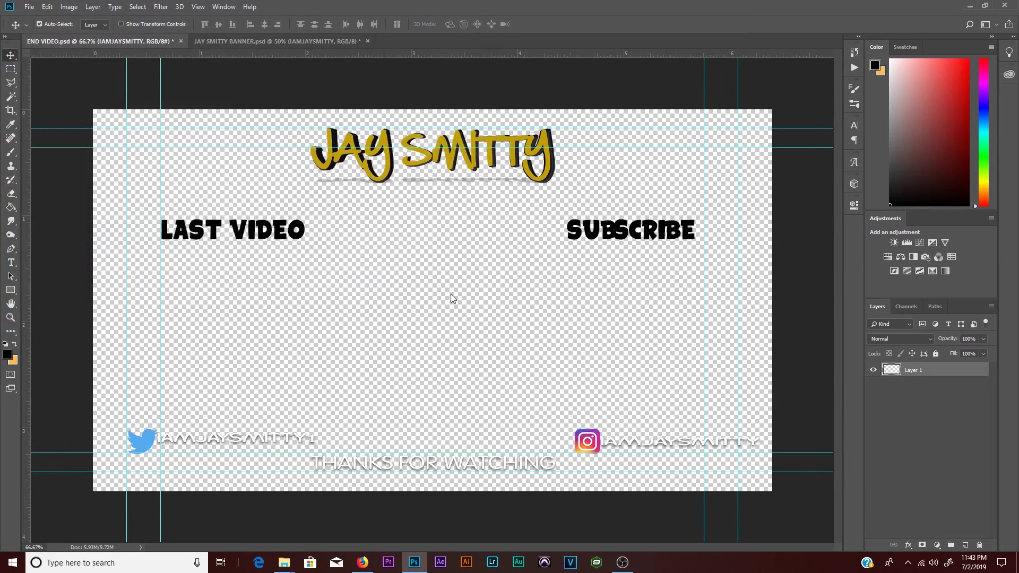
left_click(568, 139)
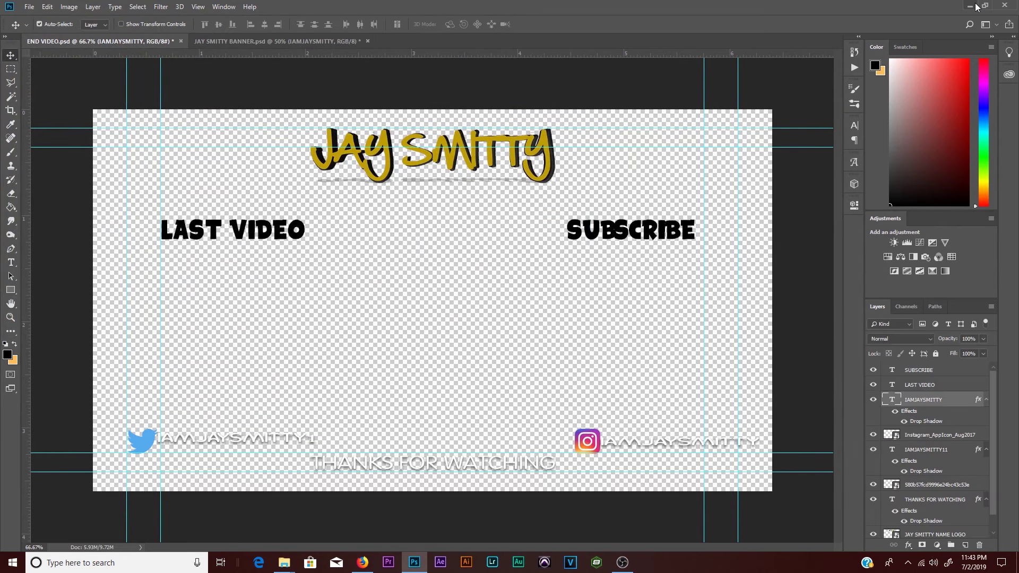
left_click(1011, 6)
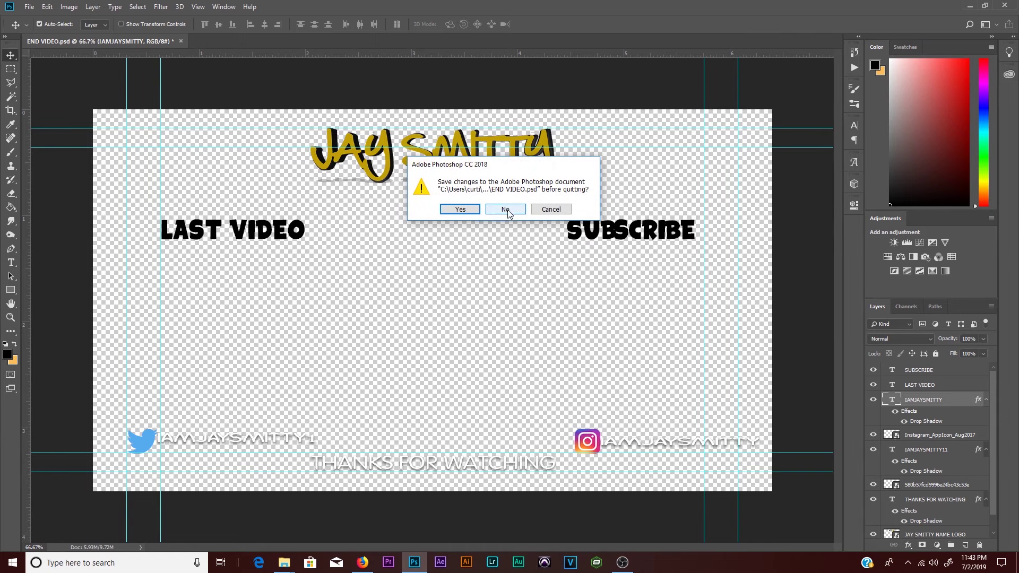
left_click(469, 211)
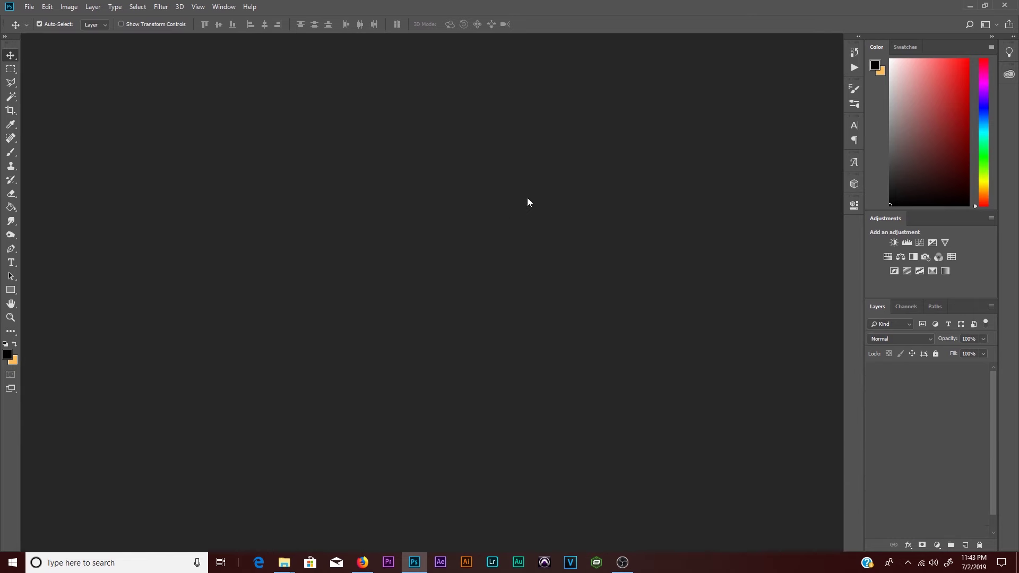